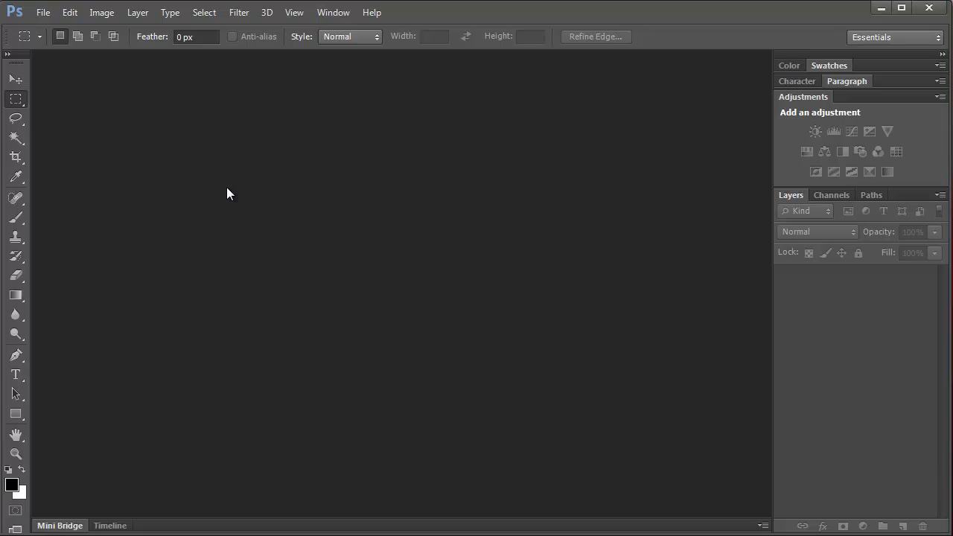
Bring up the File > Open dialog and cancel it
left_click(46, 13)
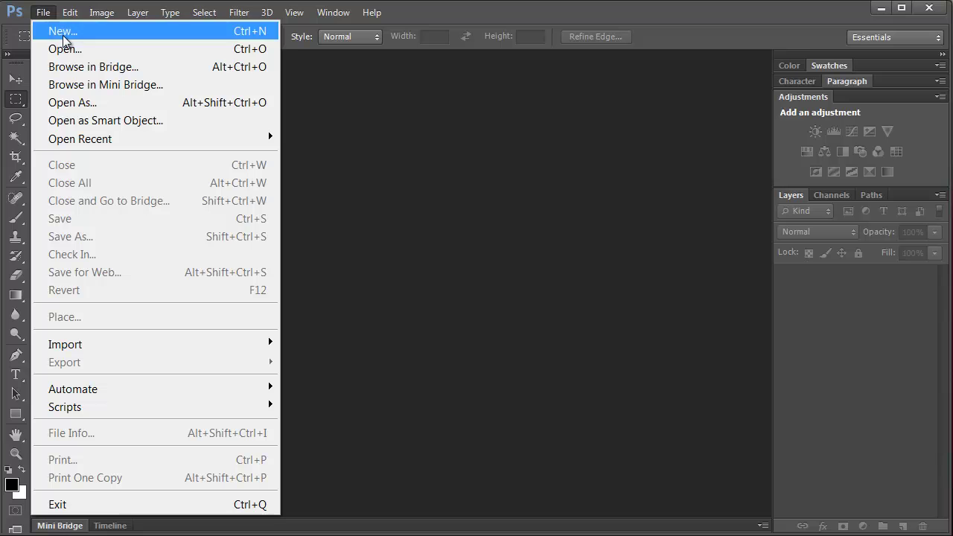
left_click(68, 49)
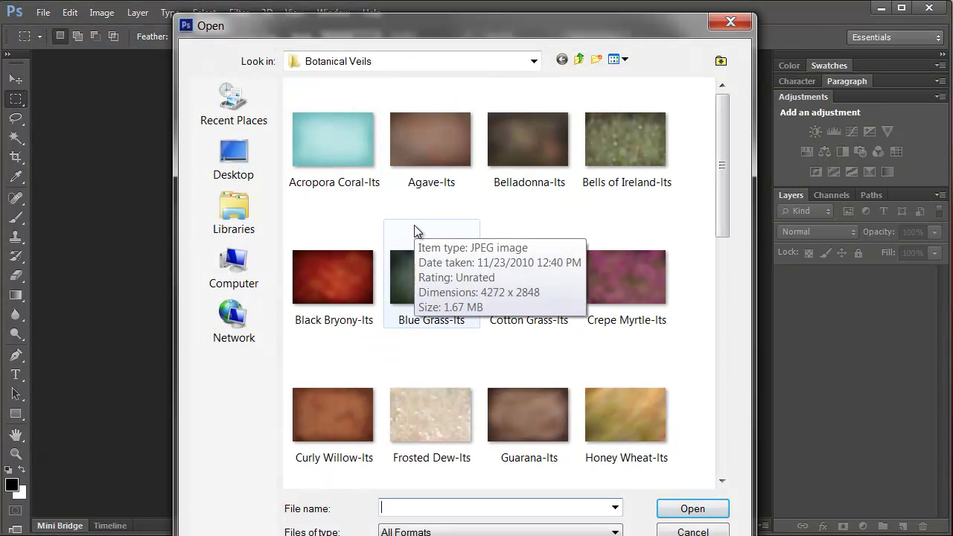
left_click(672, 530)
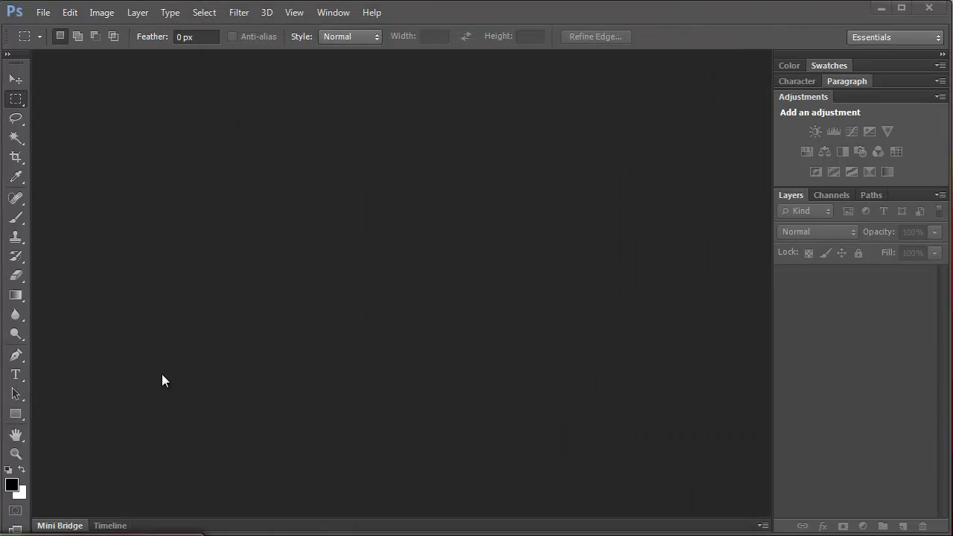
Drag IMG_7958 from the Explorer 'Veils > Before' folder into Photoshop and fit it on screen
left_click(33, 527)
left_click_drag(439, 105, 428, 103)
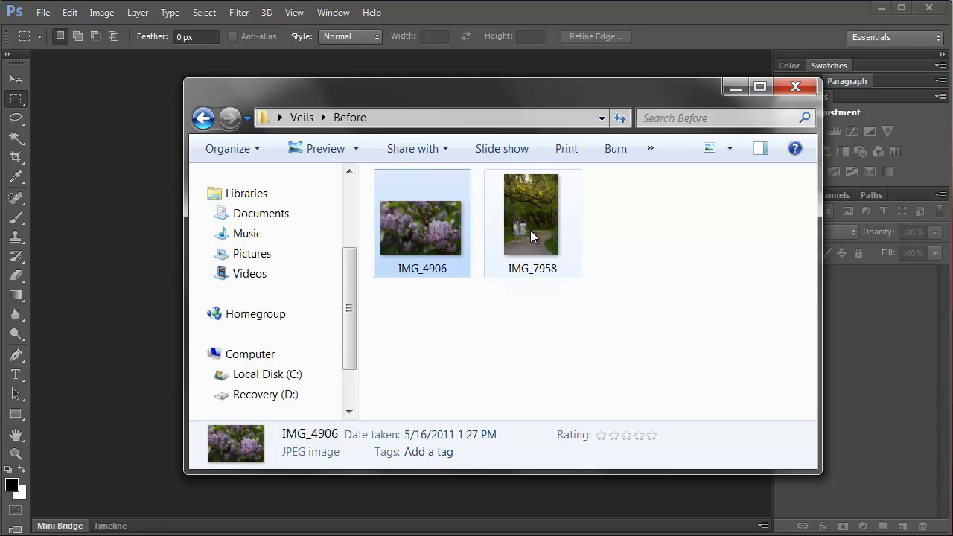
left_click_drag(537, 221, 119, 237)
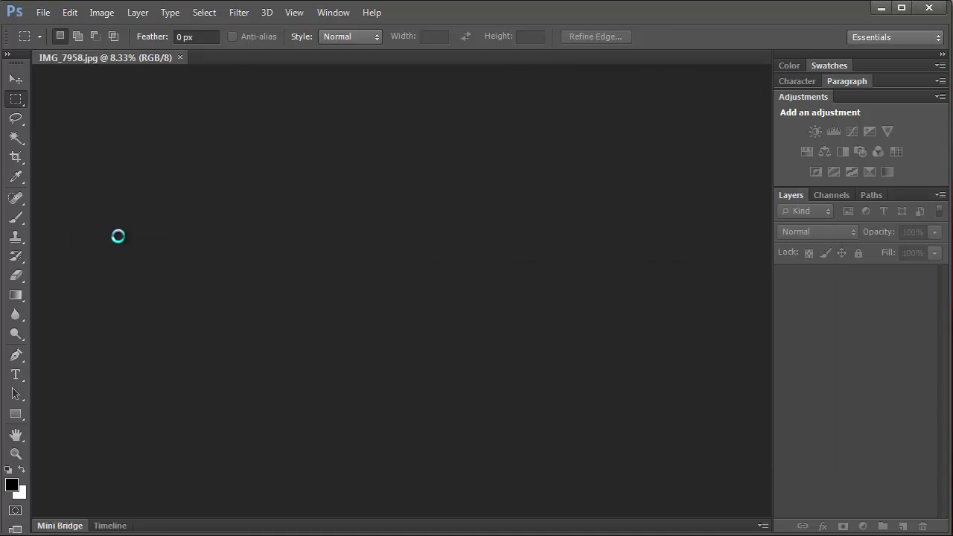
key("ctrl+0")
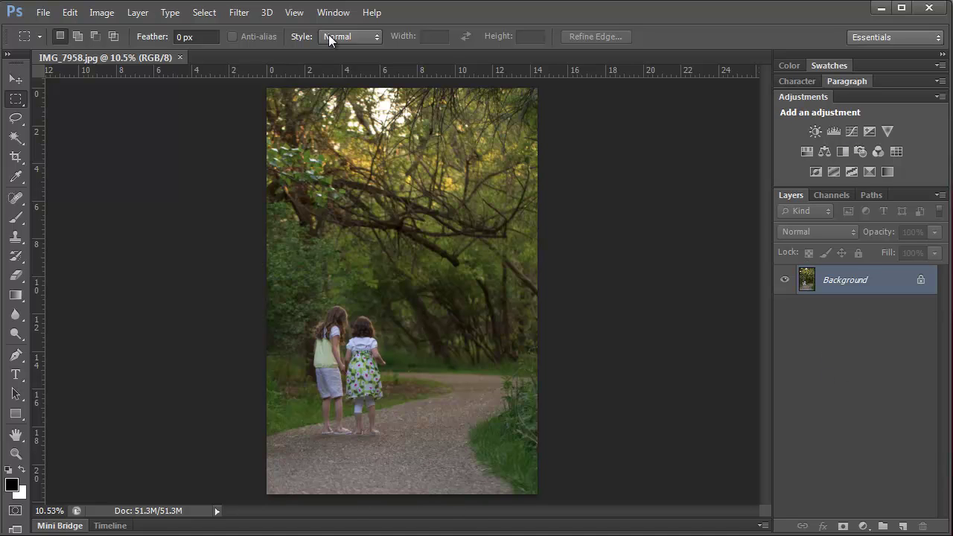
Show the Actions panel from the Window menu and dock it above the Layers panel
left_click(331, 12)
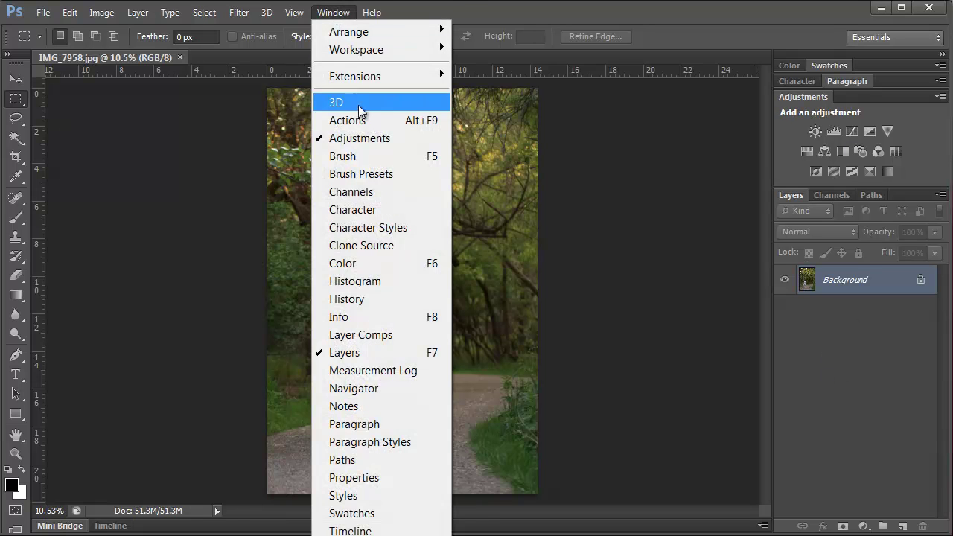
left_click(348, 121)
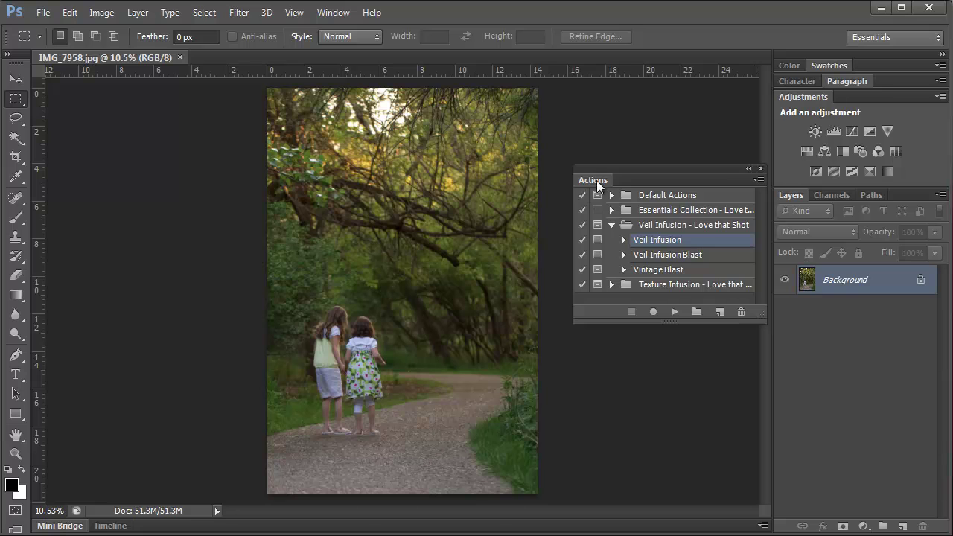
left_click_drag(593, 171, 863, 96)
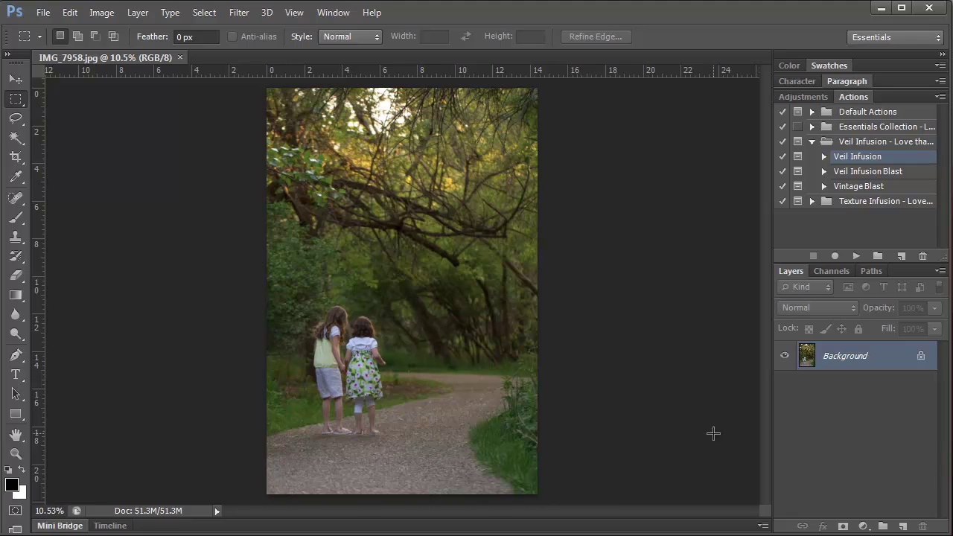
Add a Levels adjustment layer with black input 10 and white input 245
left_click(862, 526)
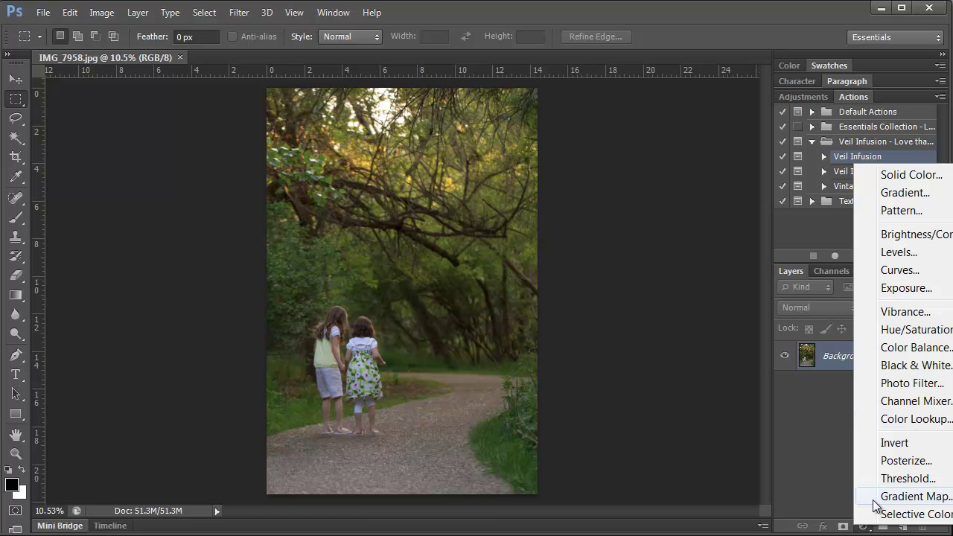
left_click(897, 253)
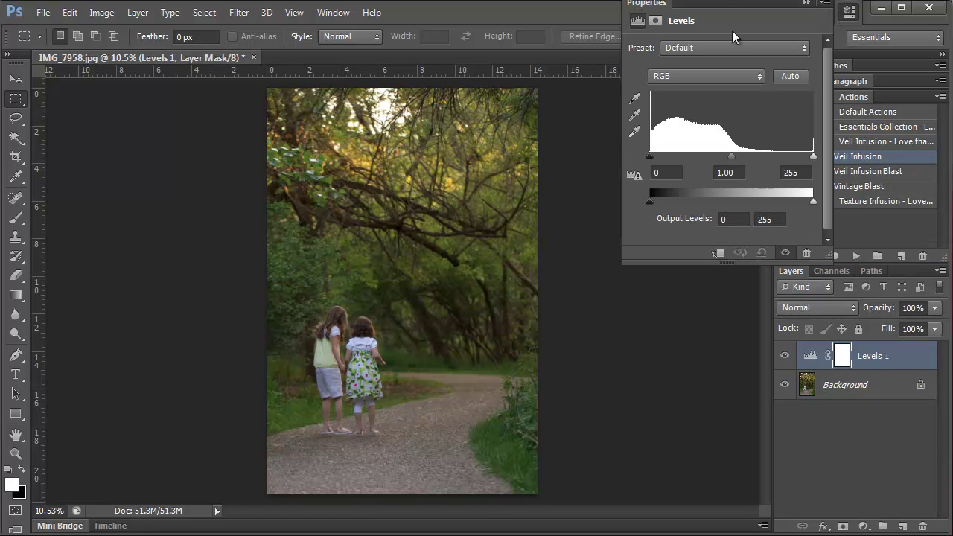
left_click_drag(727, 6, 713, 123)
left_click_drag(635, 272, 642, 275)
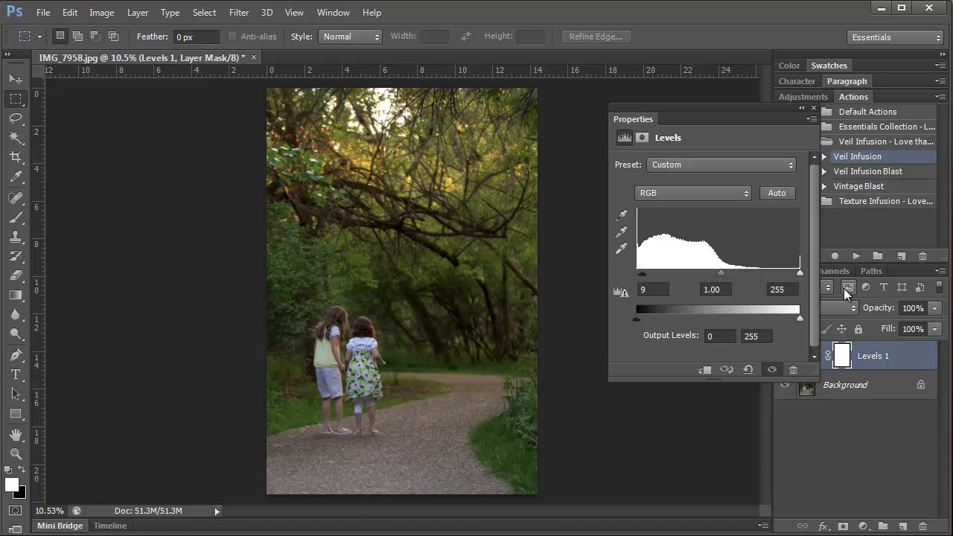
left_click_drag(801, 276, 795, 277)
left_click_drag(643, 274, 644, 275)
left_click_drag(795, 275, 793, 275)
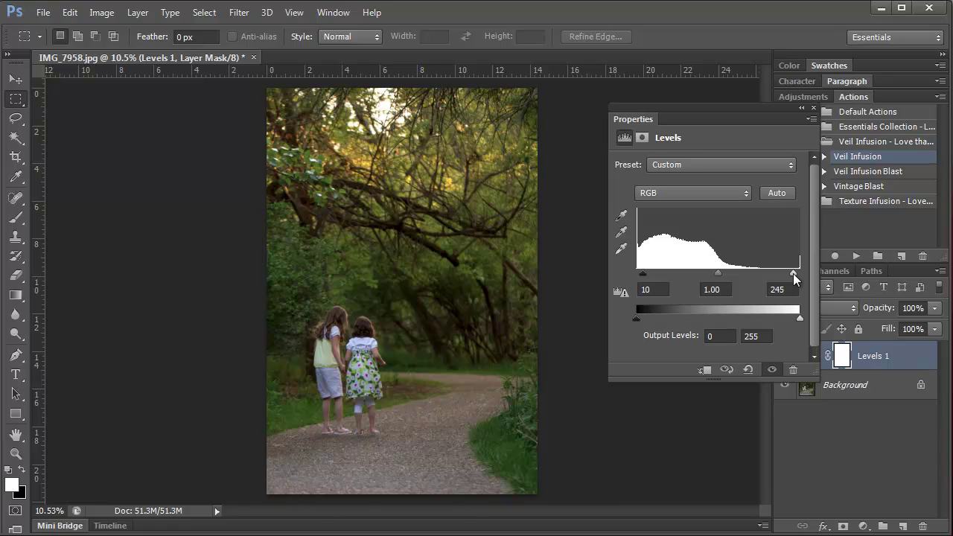
left_click(813, 108)
Toggle Levels 1 visibility twice to compare the photo before and after
left_click(785, 358)
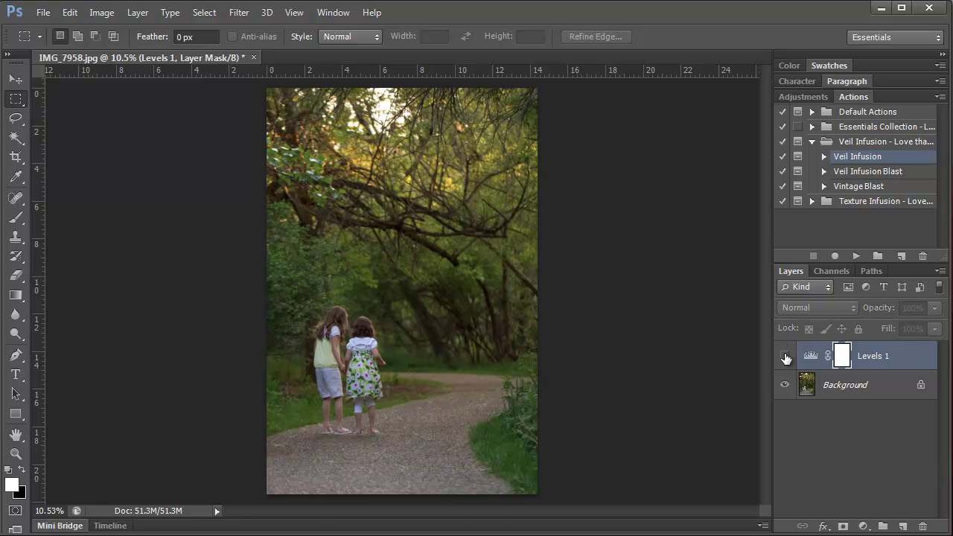
left_click(785, 358)
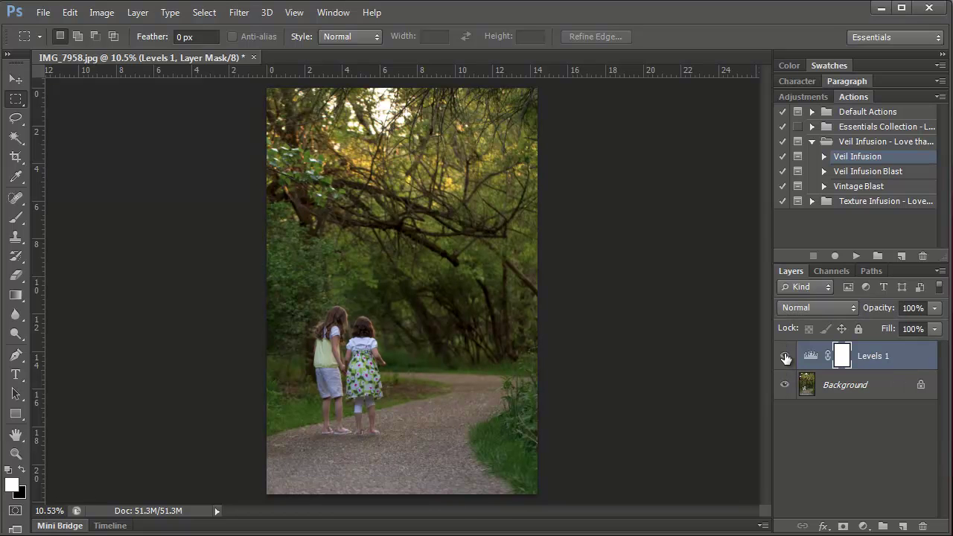
left_click(785, 358)
left_click(785, 358)
left_click(862, 526)
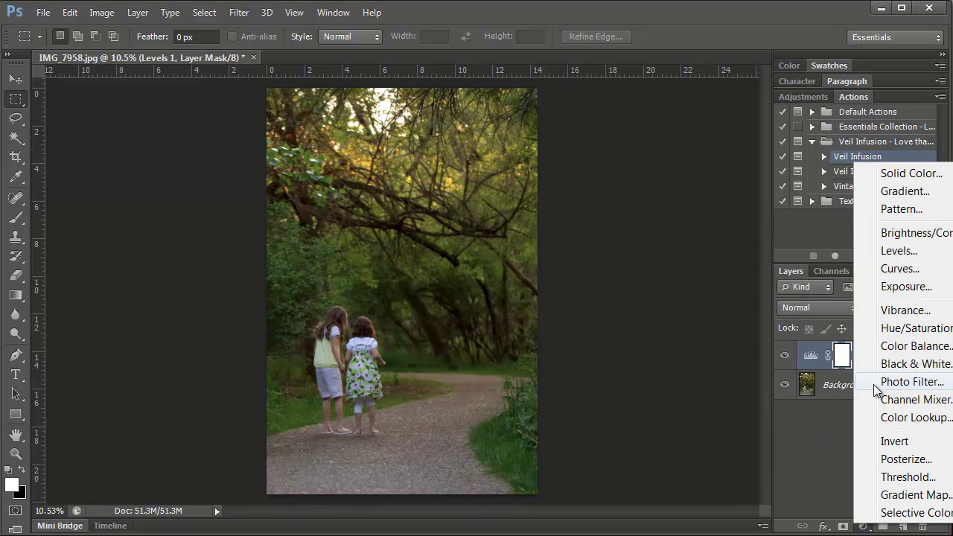
Add a colorized Hue/Saturation adjustment layer with Hue set to 30
left_click(896, 329)
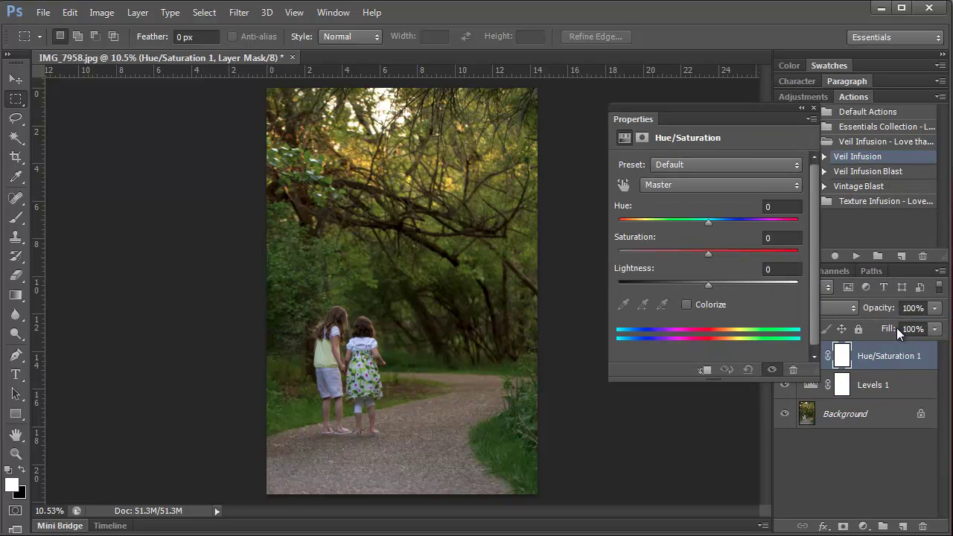
left_click(685, 304)
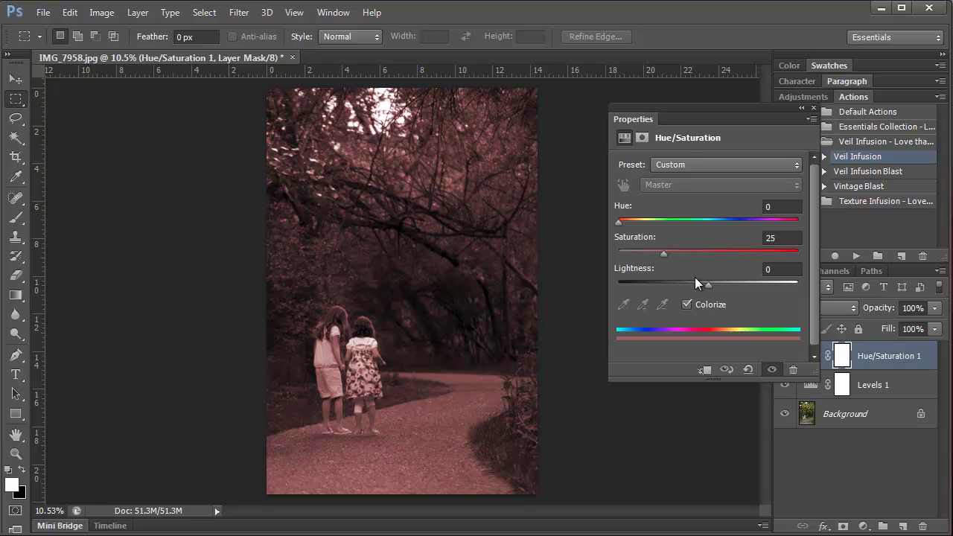
left_click(778, 207)
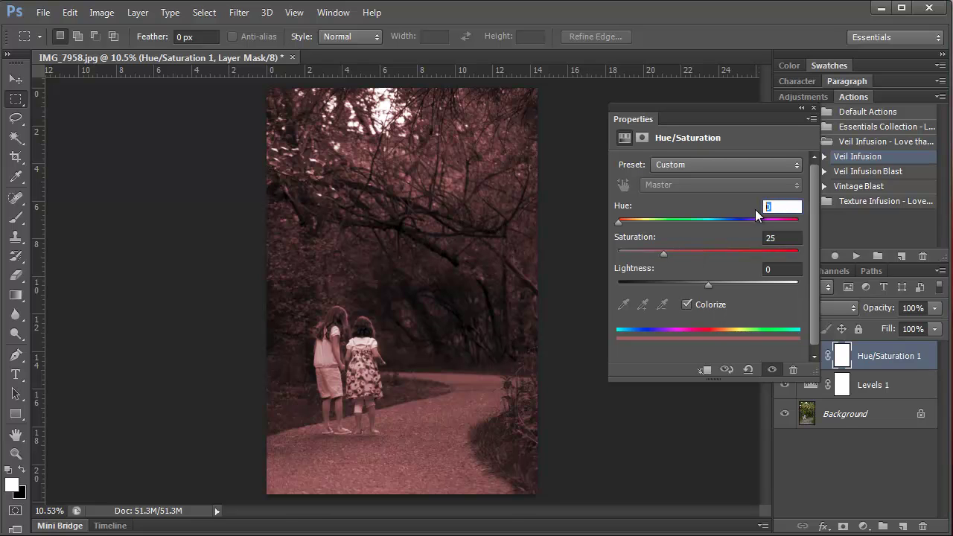
type("30")
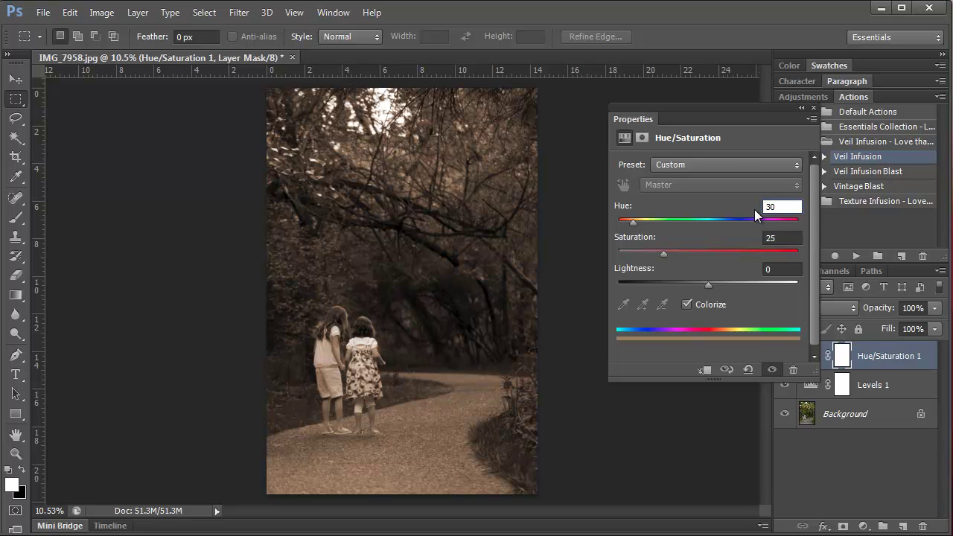
left_click(814, 108)
Set the Hue/Saturation 1 layer to Soft Light blend mode at 30% opacity
left_click(902, 361)
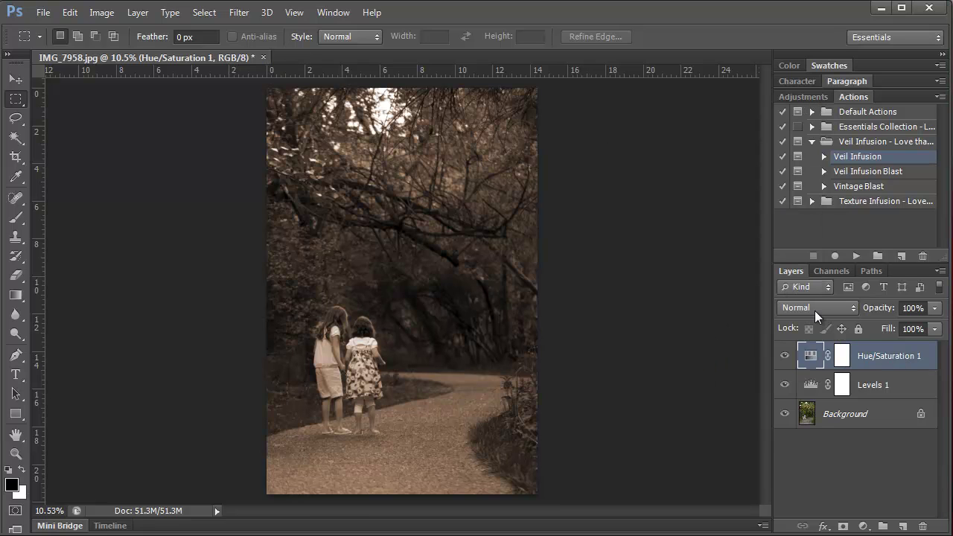
left_click(815, 306)
scroll(818, 306, "down", 3)
left_click(811, 171)
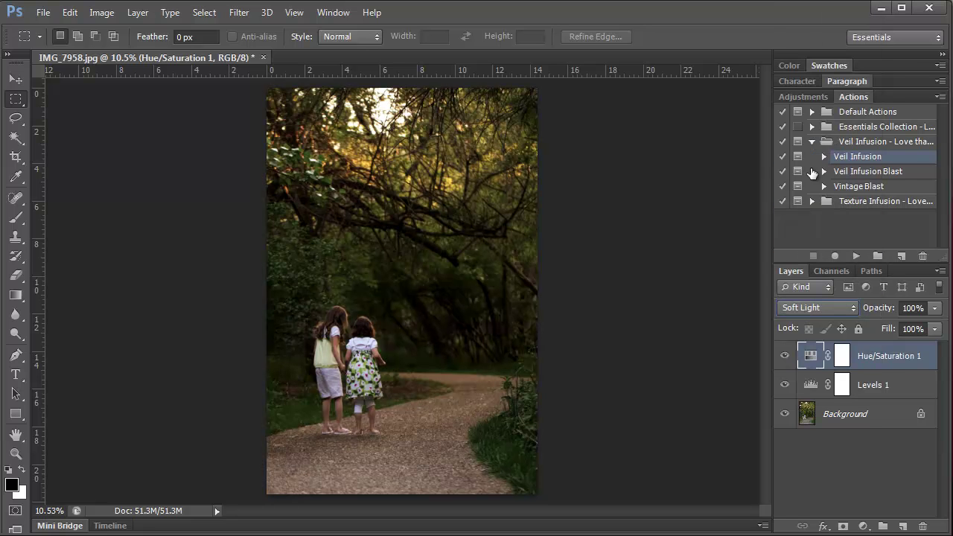
left_click_drag(935, 313, 895, 326)
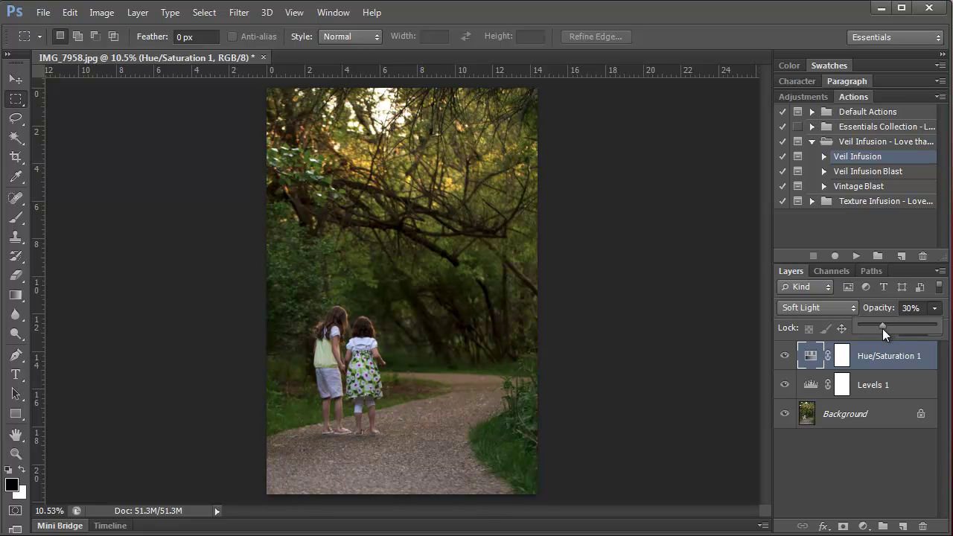
left_click_drag(882, 328, 871, 372)
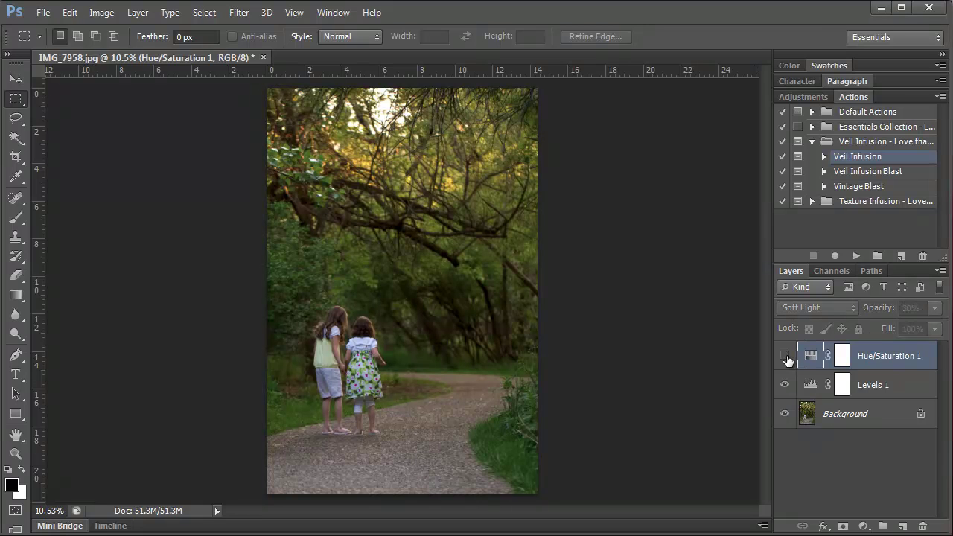
left_click(785, 357)
left_click(785, 357)
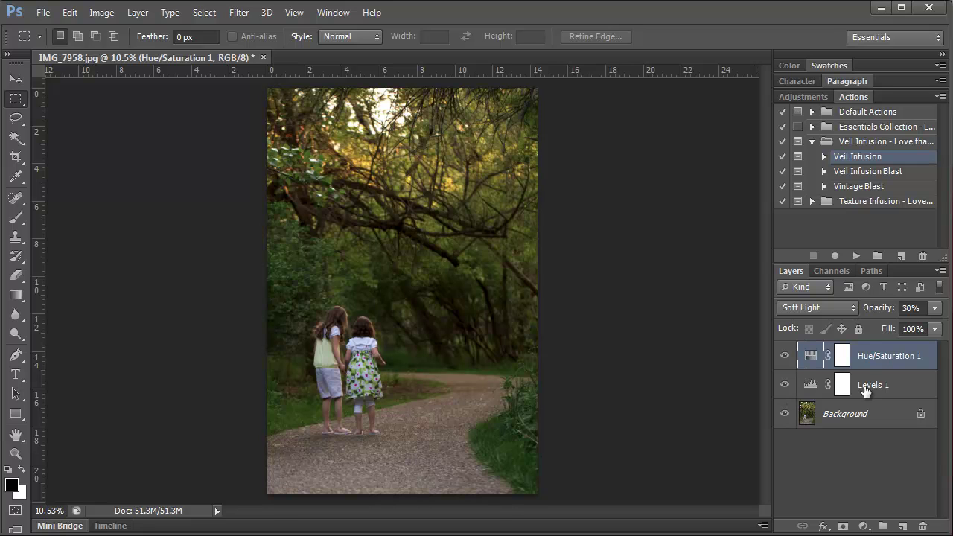
left_click(783, 417, "alt")
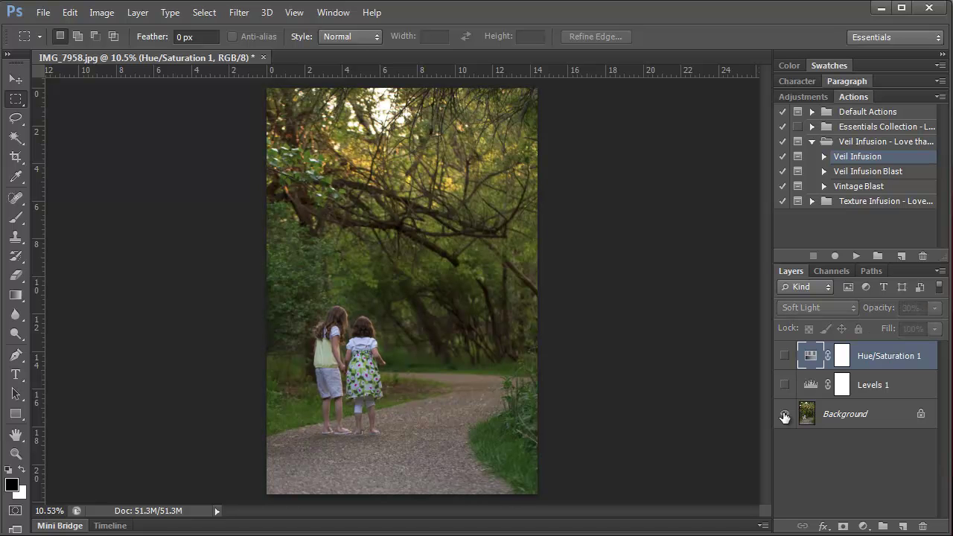
left_click(783, 417, "alt")
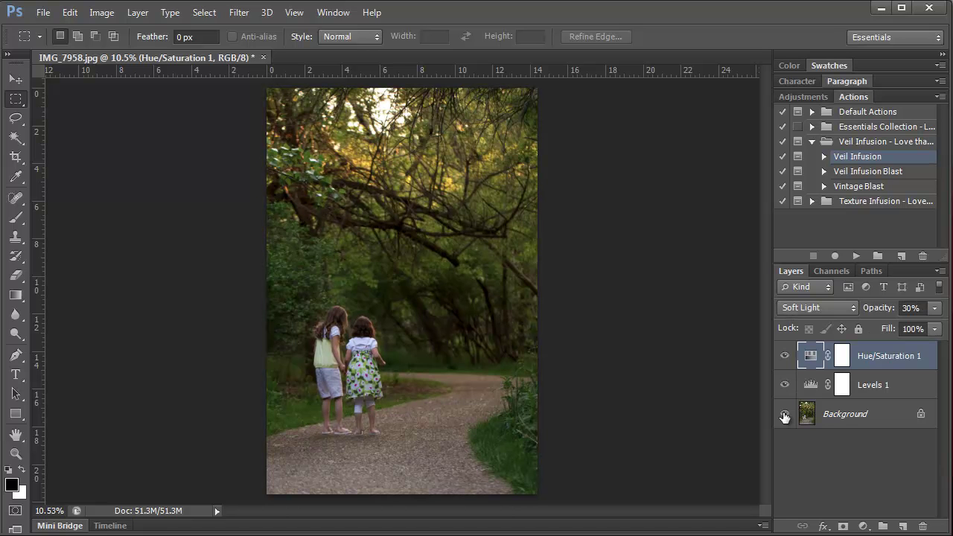
left_click(784, 417, "alt")
left_click(784, 417, "alt")
Play the Veil Infusion action from the expanded Veil Infusion set
left_click(812, 141)
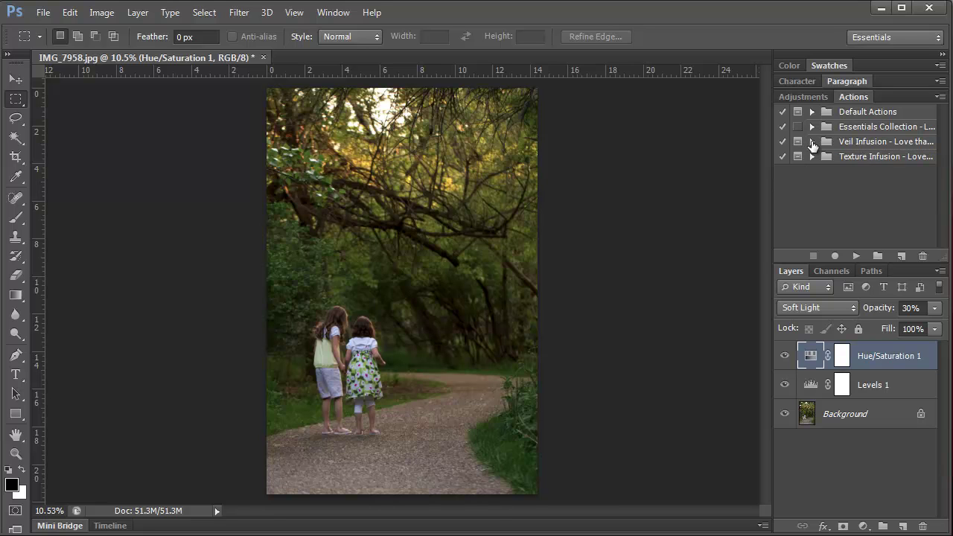
left_click(812, 141)
left_click(812, 141)
left_click(812, 142)
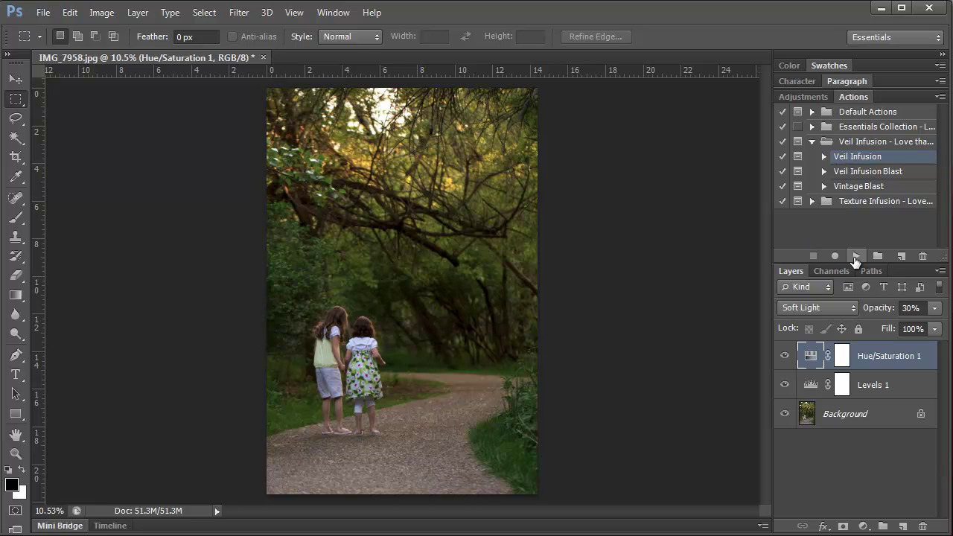
left_click(855, 255)
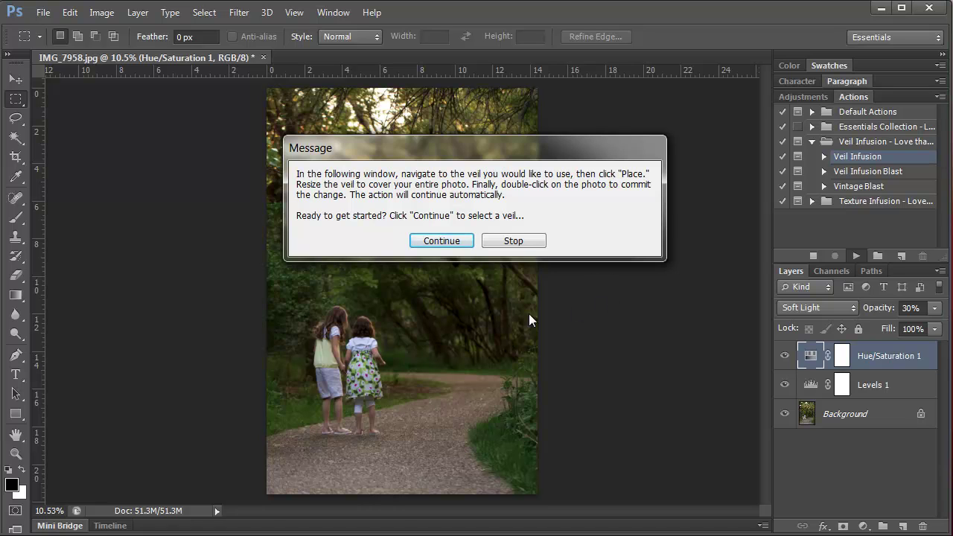
Continue the action and place the Privet-lts veil file over the photo
left_click(440, 241)
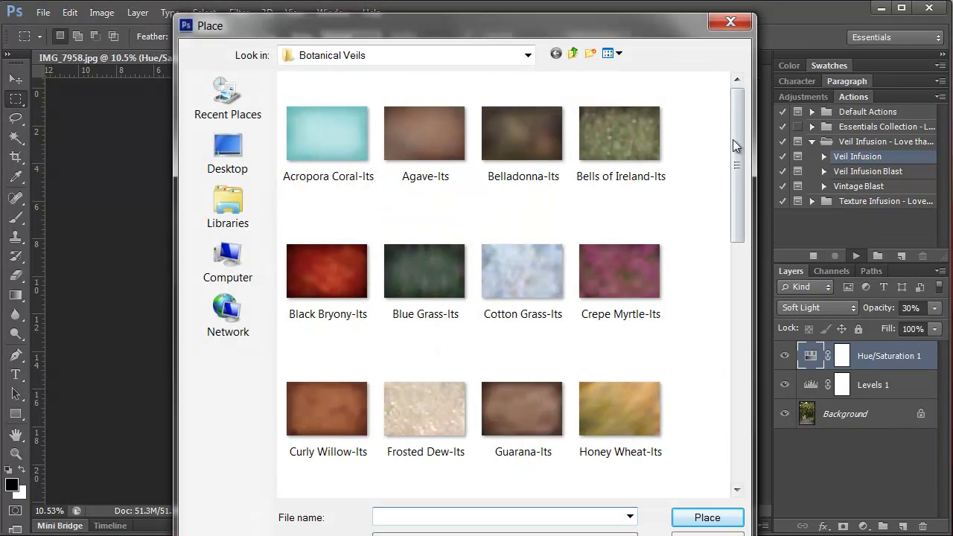
left_click_drag(739, 121, 728, 323)
left_click(624, 272)
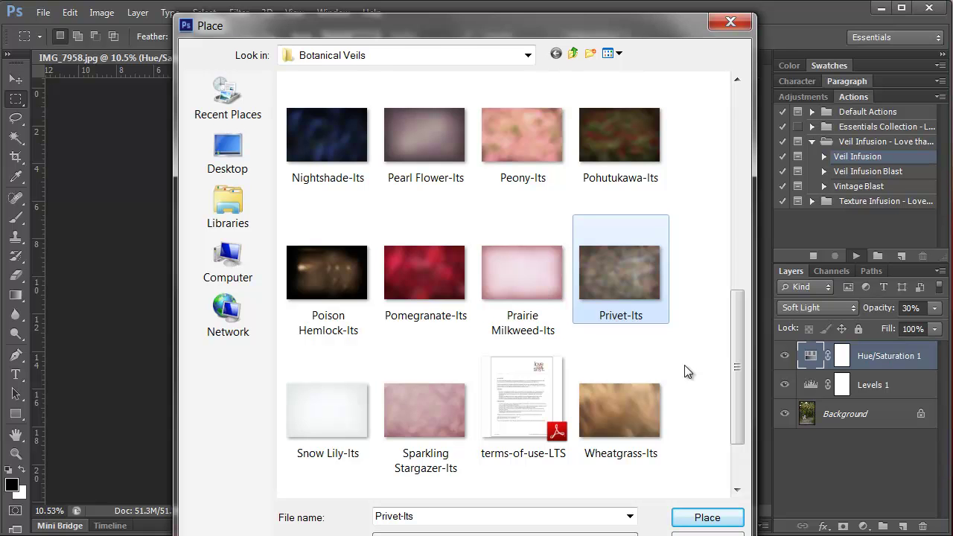
left_click(703, 517)
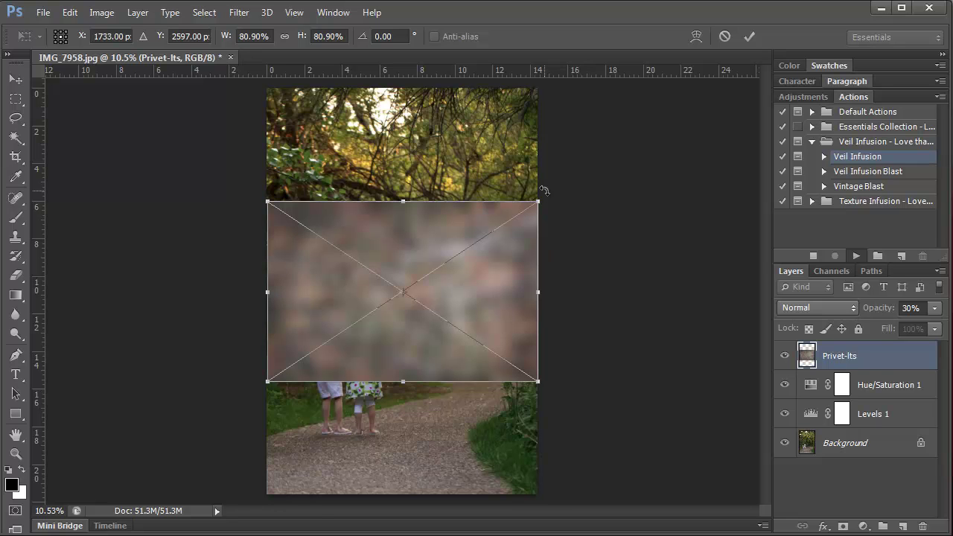
Rotate the Privet veil 90° to portrait, scale it to fill the canvas, and commit
left_click_drag(544, 191, 473, 411)
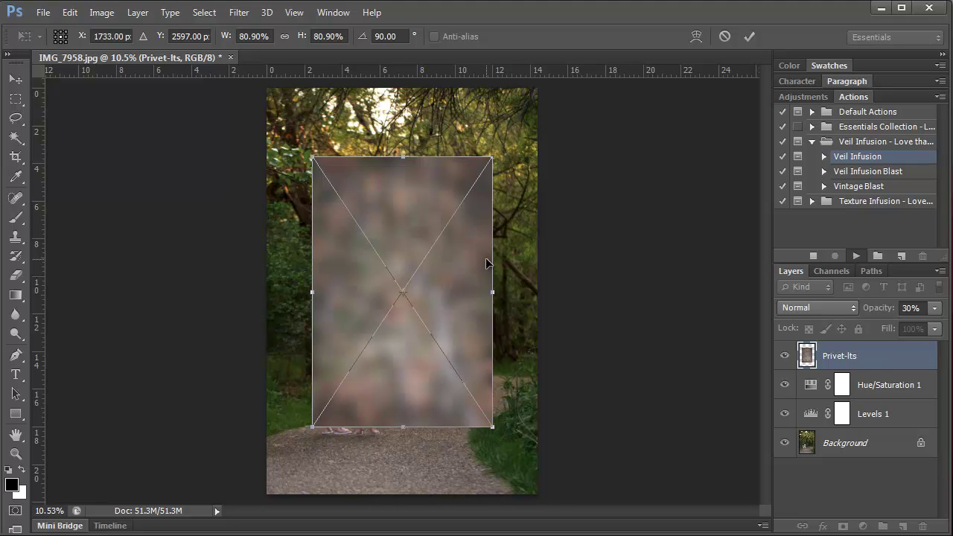
left_click_drag(468, 288, 419, 222)
left_click_drag(446, 358, 536, 494)
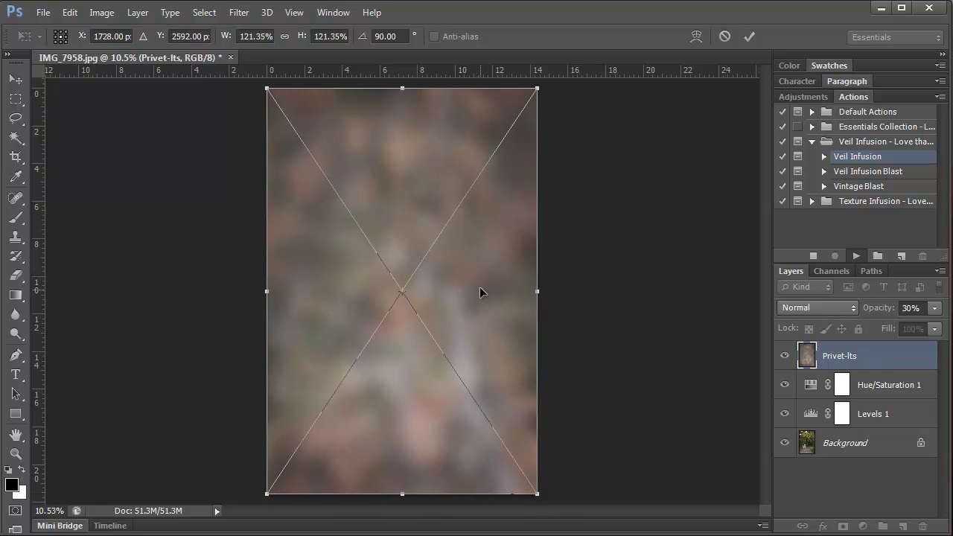
key("Return")
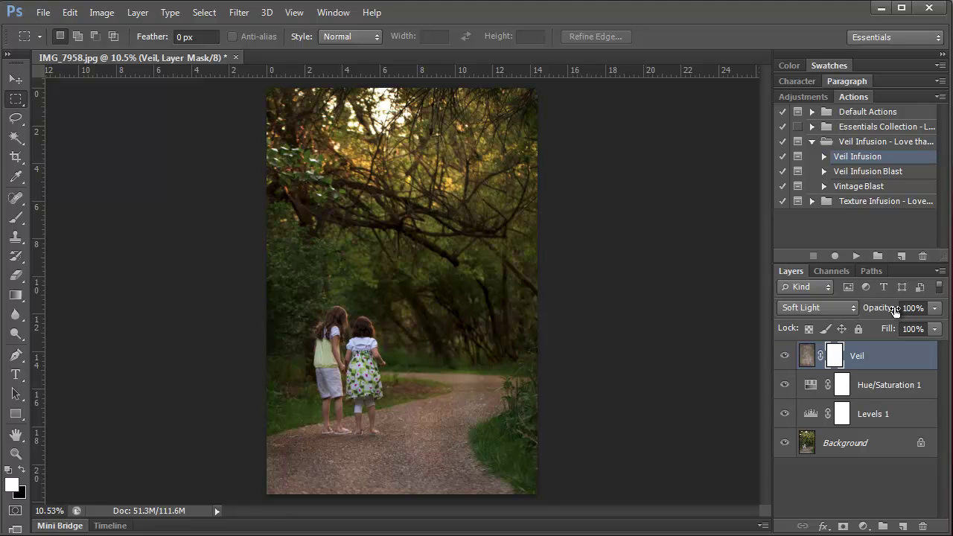
Lower the Veil layer's opacity to 75% and target its image rather than its mask
left_click(934, 308)
left_click_drag(934, 325, 925, 332)
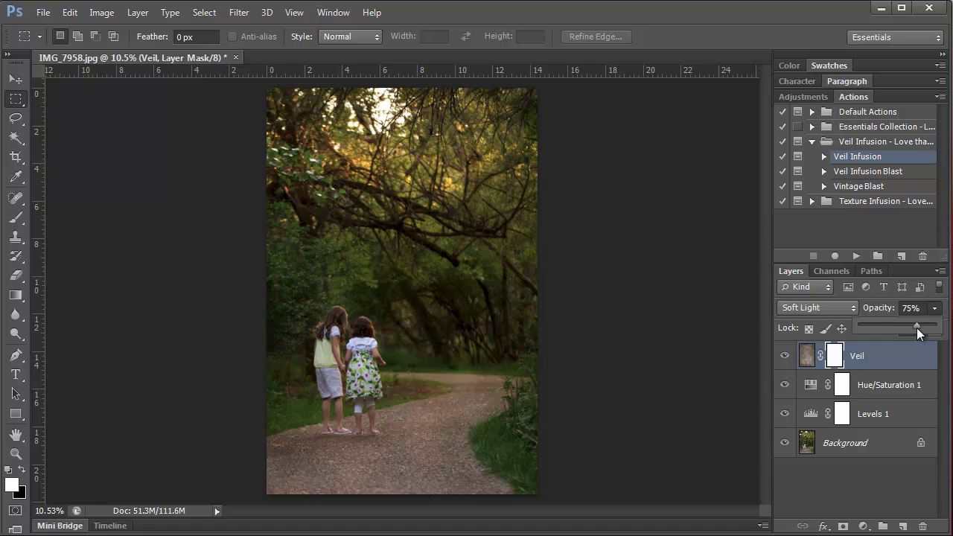
left_click(901, 358)
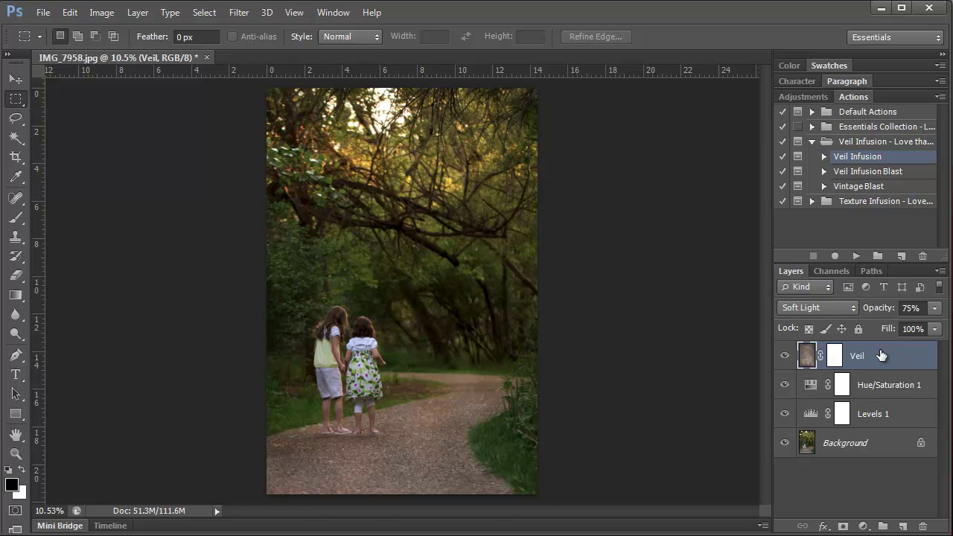
Play Veil Infusion Blast and place the Honey Wheat-lts veil file
left_click(862, 173)
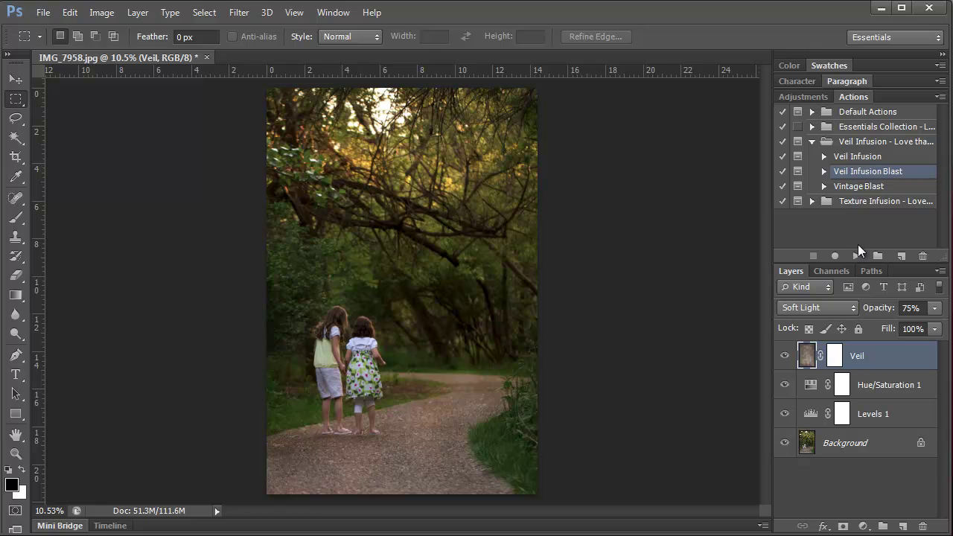
left_click(856, 256)
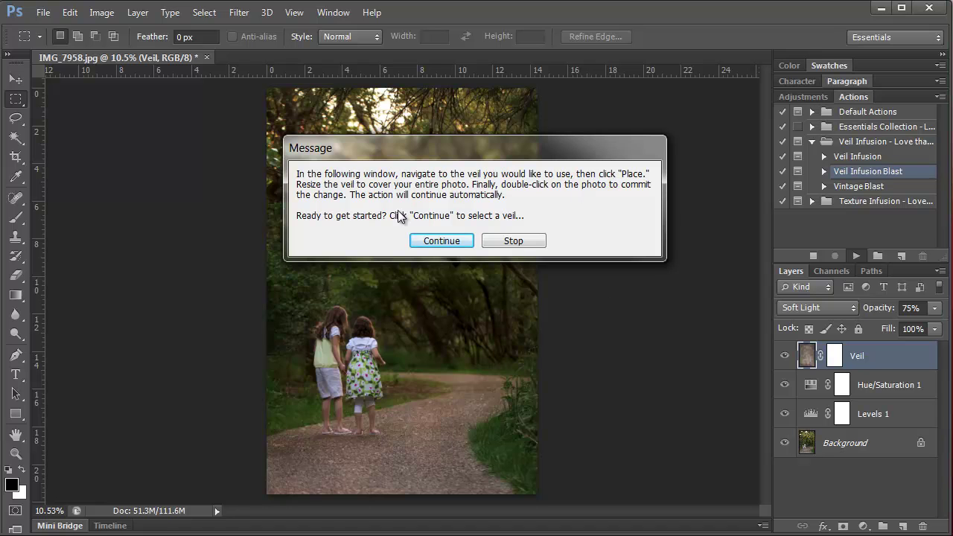
left_click(428, 241)
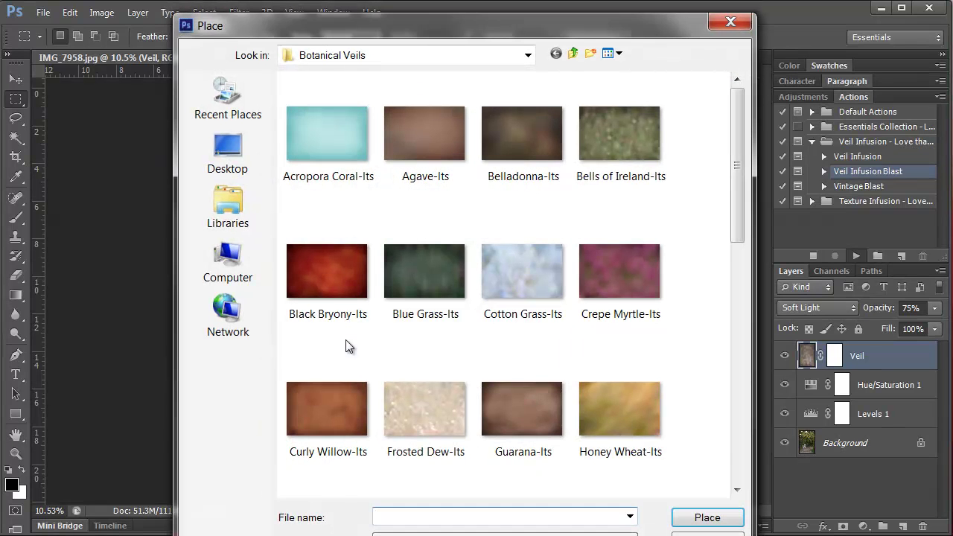
left_click(611, 405)
left_click(704, 516)
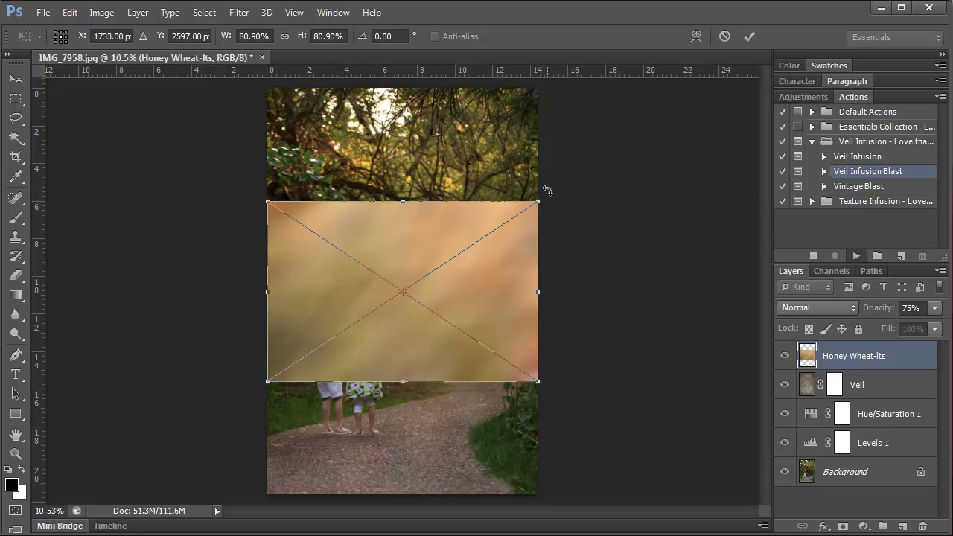
Rotate the Honey Wheat veil -90°, align it top-left, and scale it to 121.35%
left_click_drag(546, 191, 290, 127)
left_click_drag(377, 184, 335, 113)
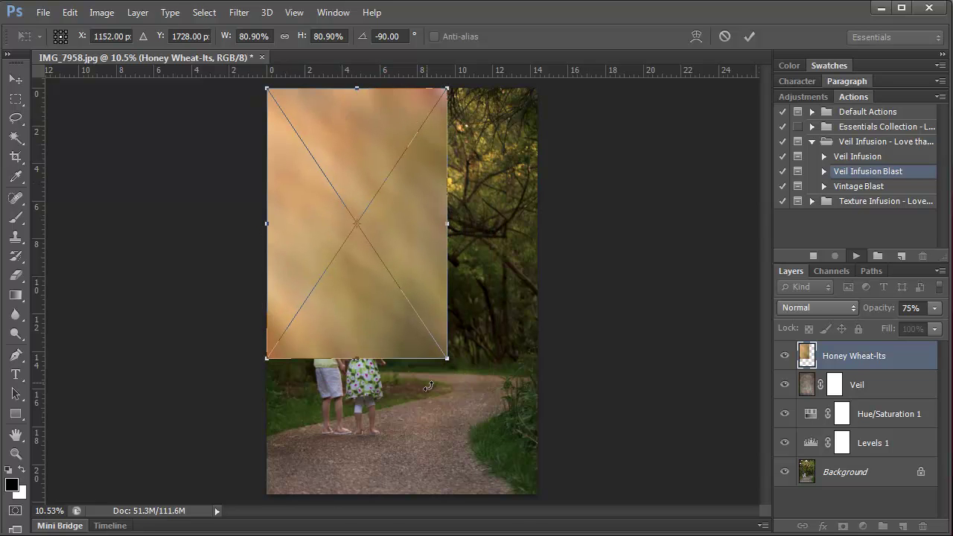
left_click_drag(449, 360, 537, 494)
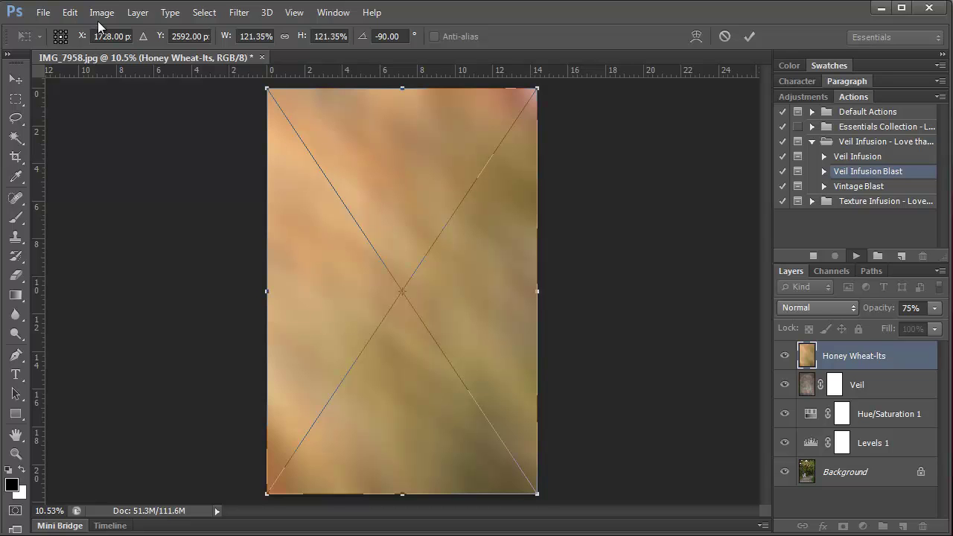
Flip the Honey Wheat veil with Edit > Transform > Flip and commit it so the action continues
left_click(70, 13)
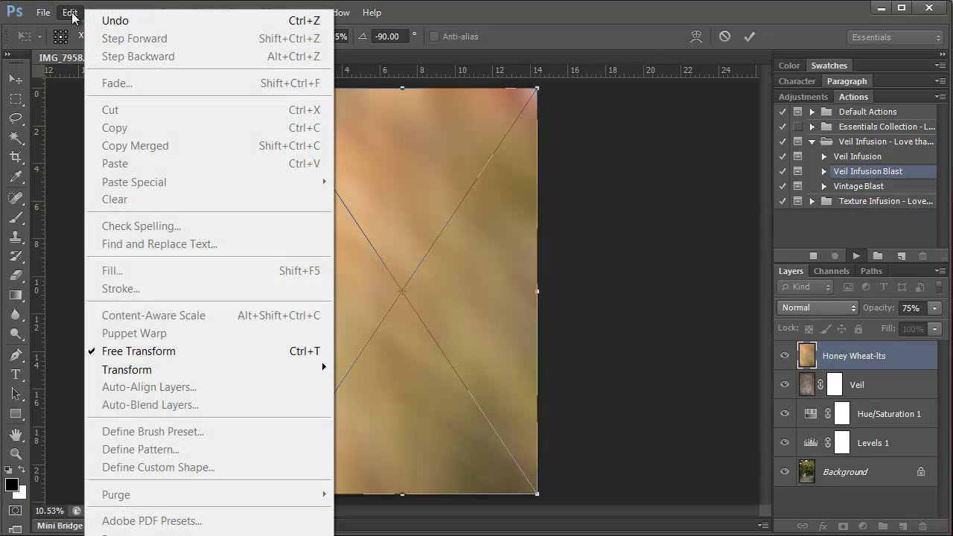
mouse_move(192, 367)
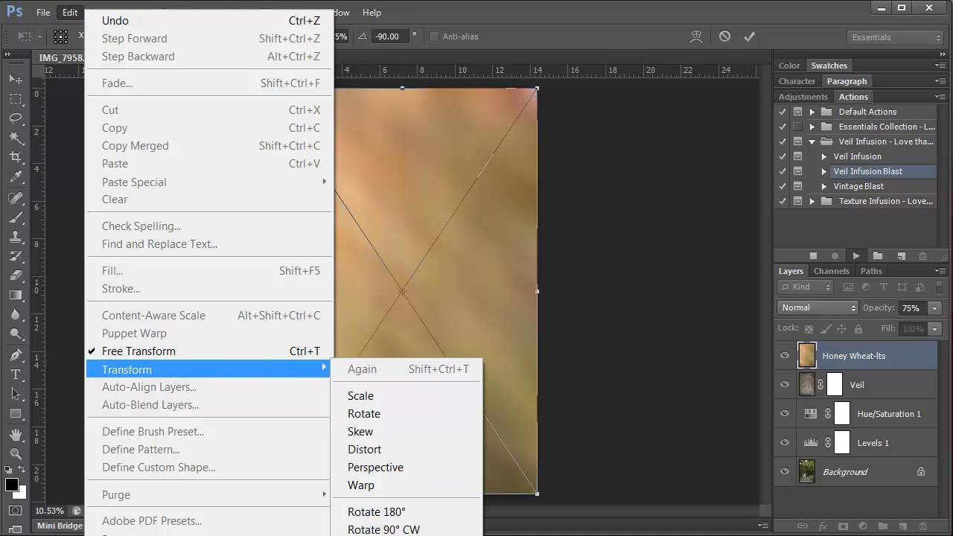
left_click(376, 511)
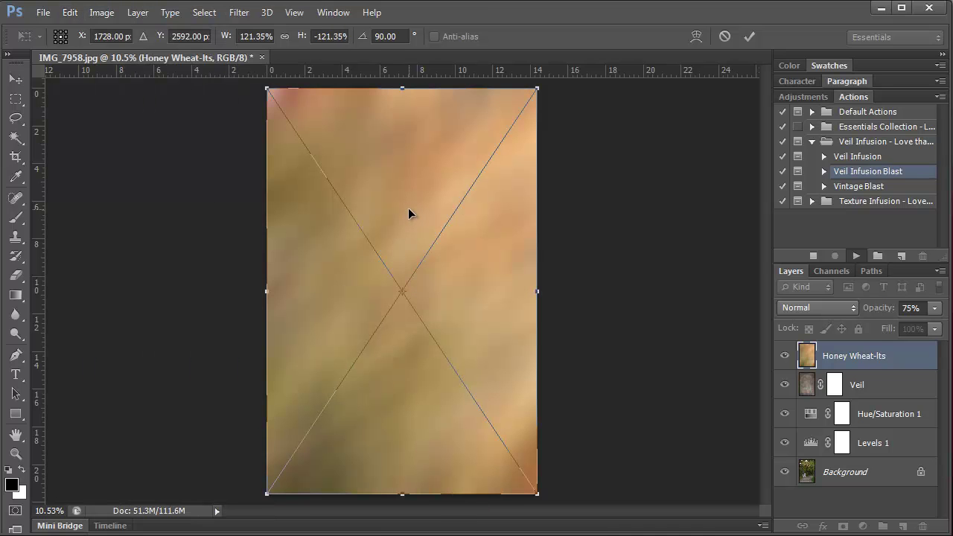
key("Return")
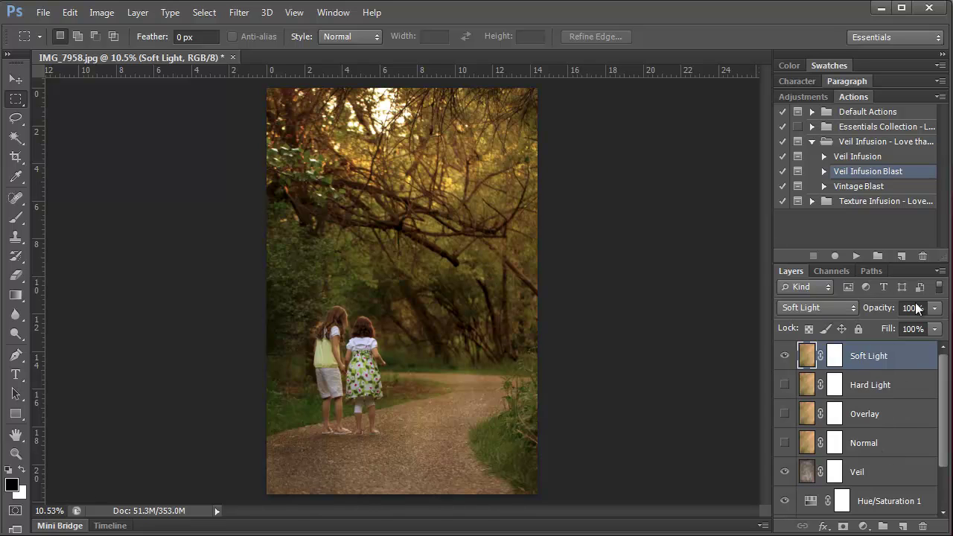
Preview the Soft Light, Hard Light, Overlay and Normal veil versions one at a time
left_click(784, 355)
left_click(783, 384)
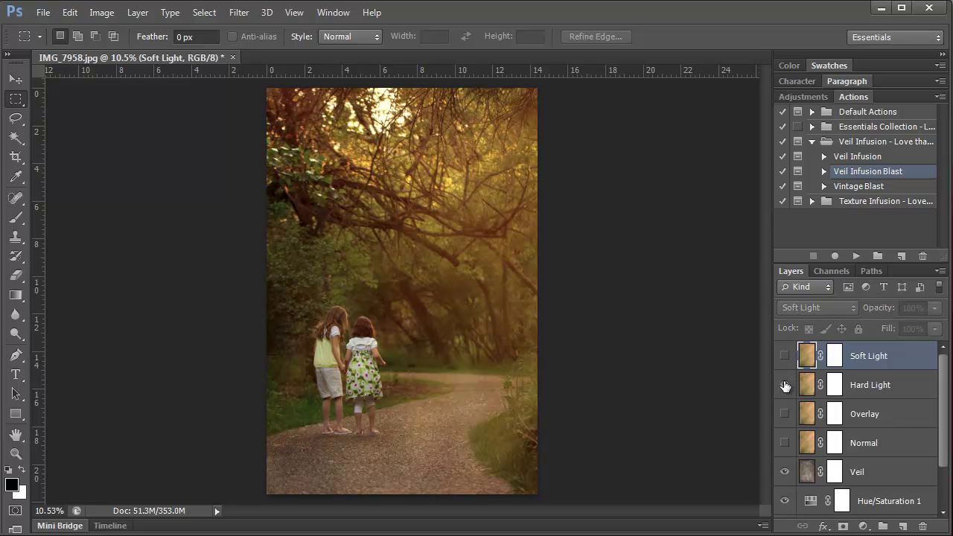
left_click(893, 385)
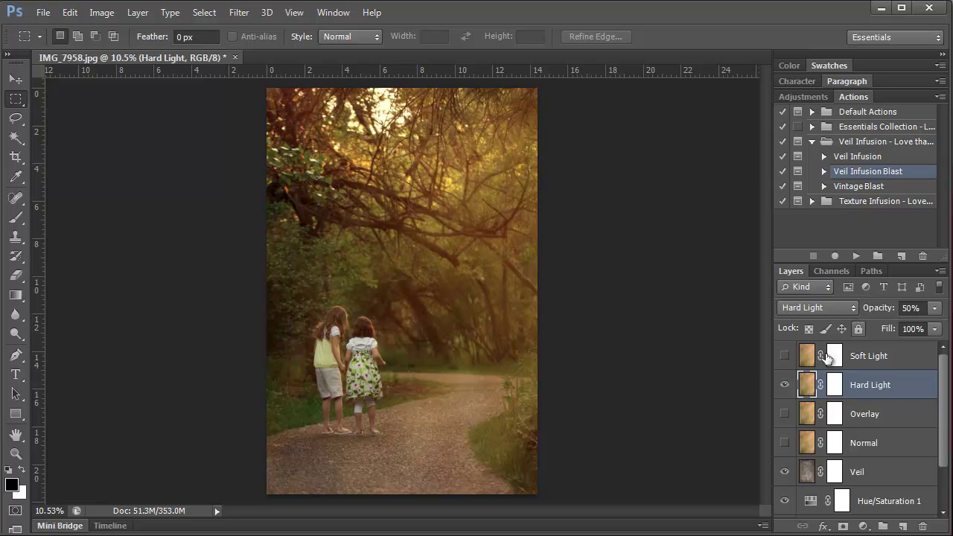
left_click(783, 384)
left_click(783, 413)
left_click(878, 417)
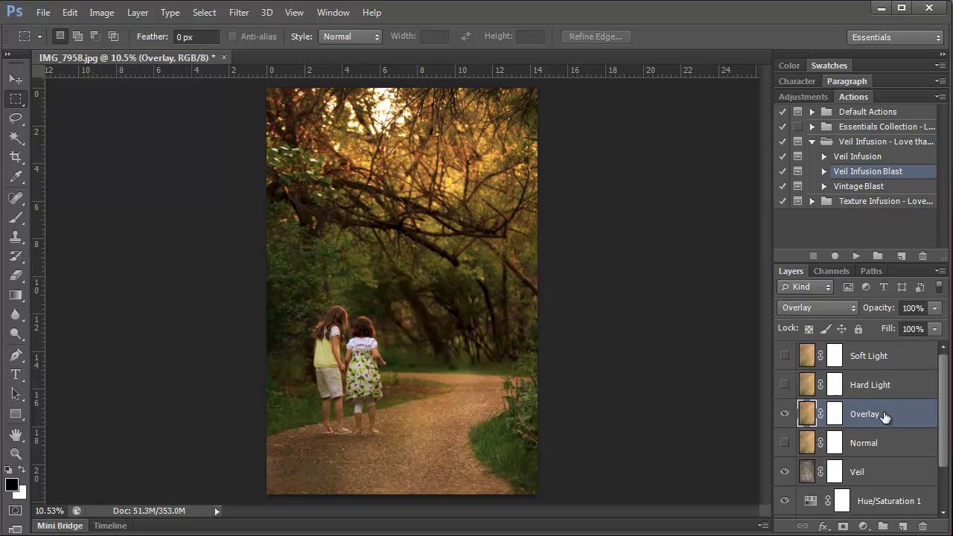
left_click(784, 414)
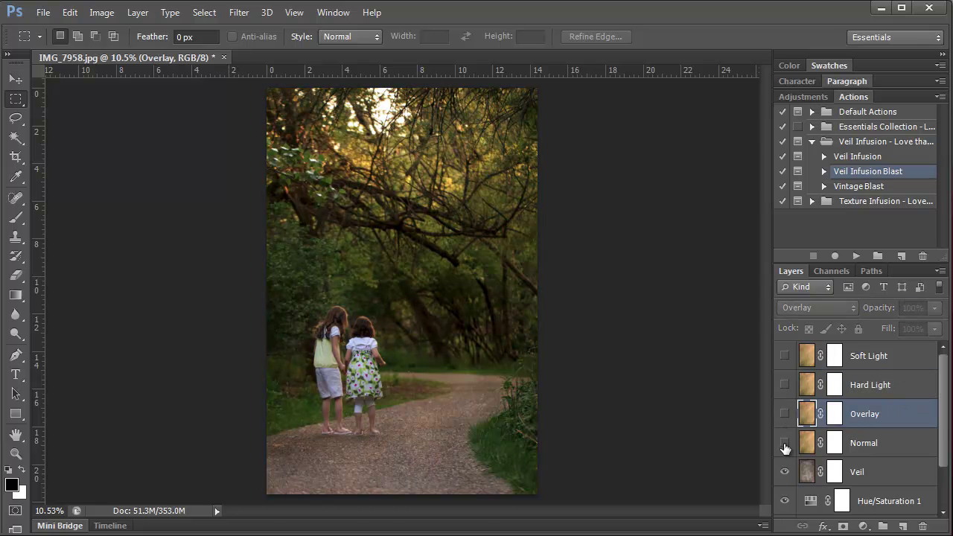
left_click(784, 444)
left_click(863, 444)
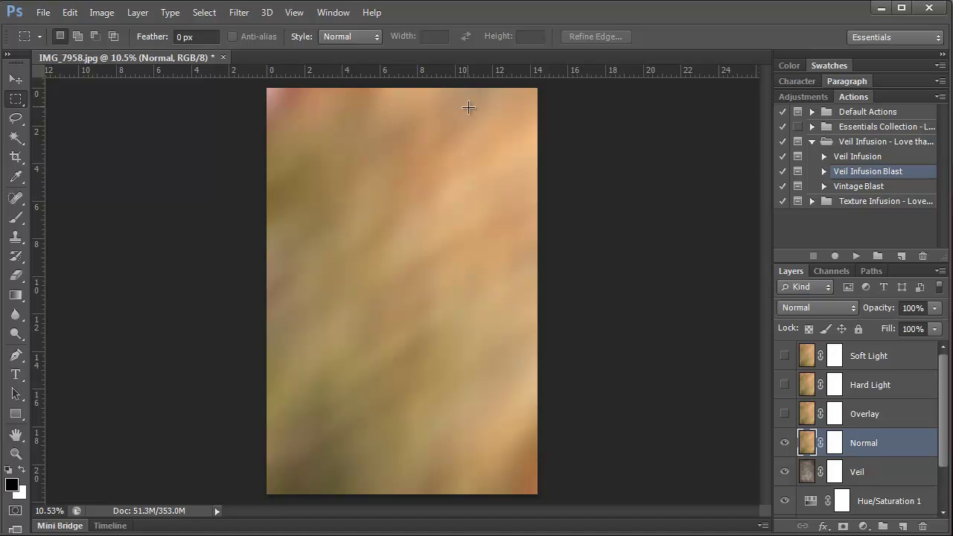
Leave Normal's blend mode unchanged, hide it, and show only the 50% Hard Light veil
left_click(839, 311)
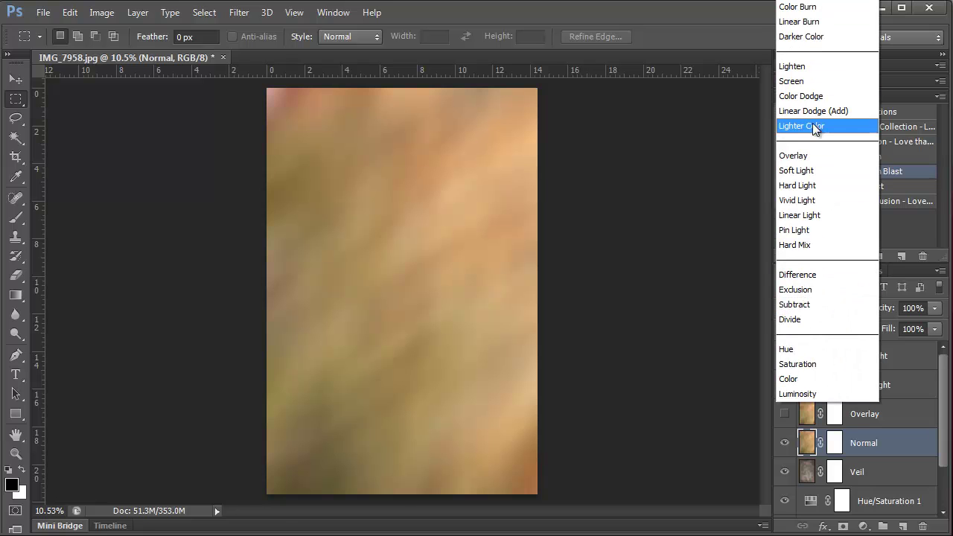
left_click(893, 456)
left_click(785, 442)
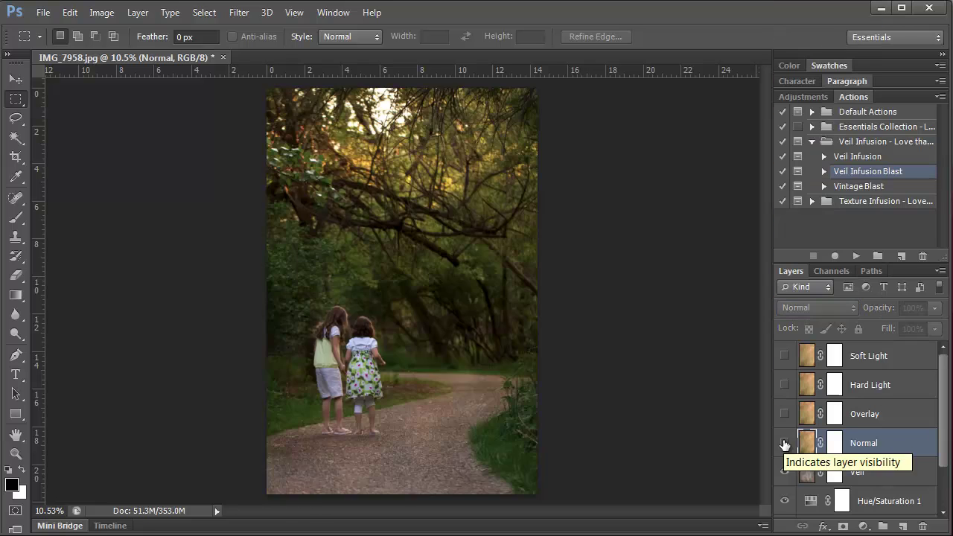
left_click(785, 385)
Select the Hard Light Honey Wheat layer and drag its Opacity slider down to 35%
left_click(870, 385)
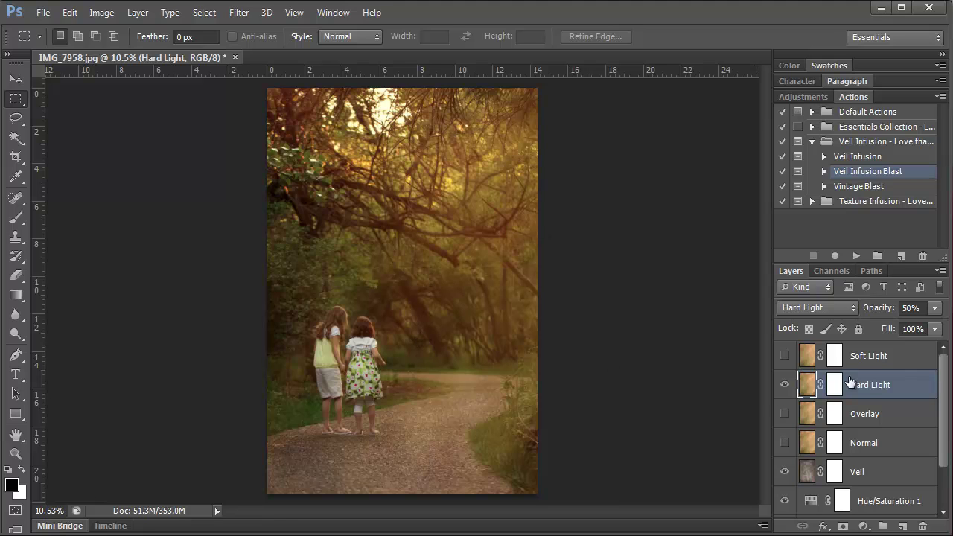
left_click(934, 307)
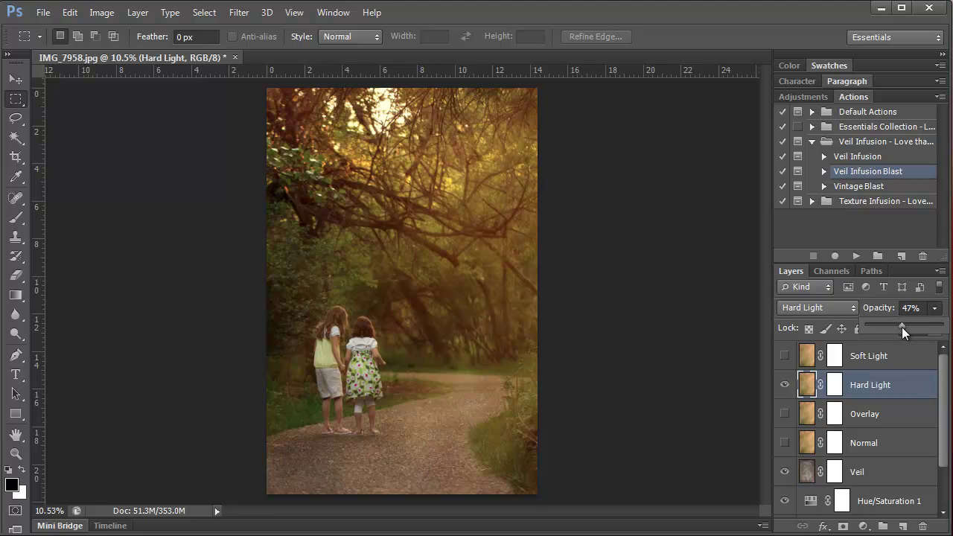
left_click_drag(900, 327, 894, 326)
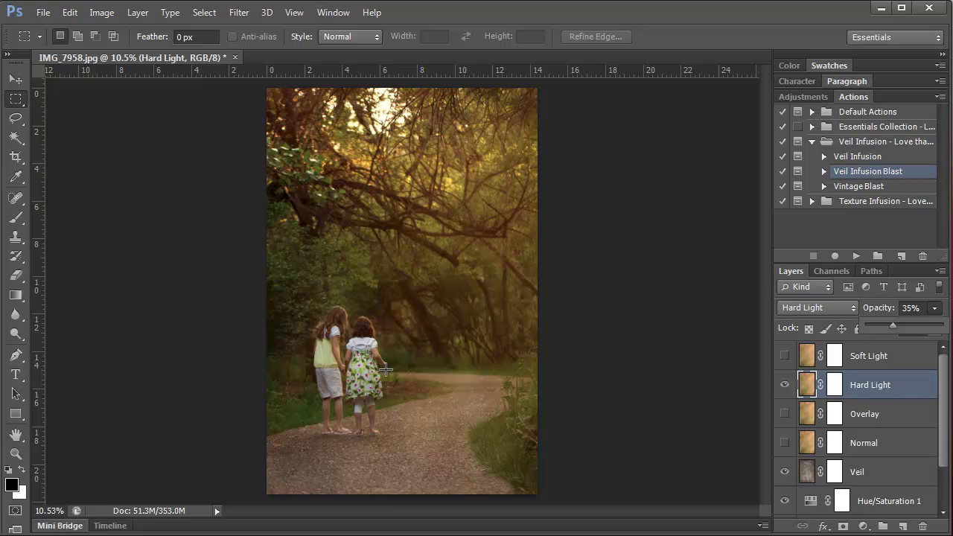
left_click(883, 387)
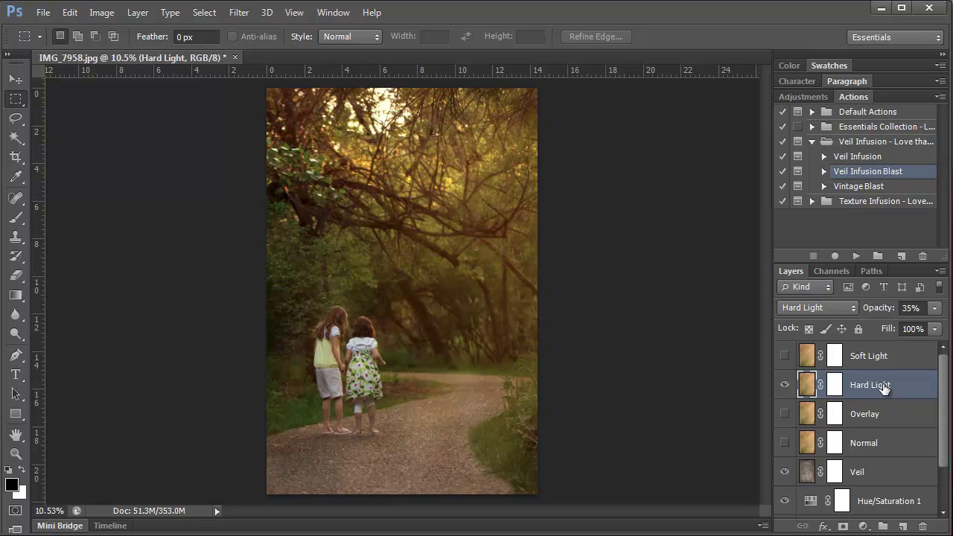
Close the forest-path photo without saving, then open IMG_4906 and fit it to the window
left_click(235, 56)
left_click(425, 213)
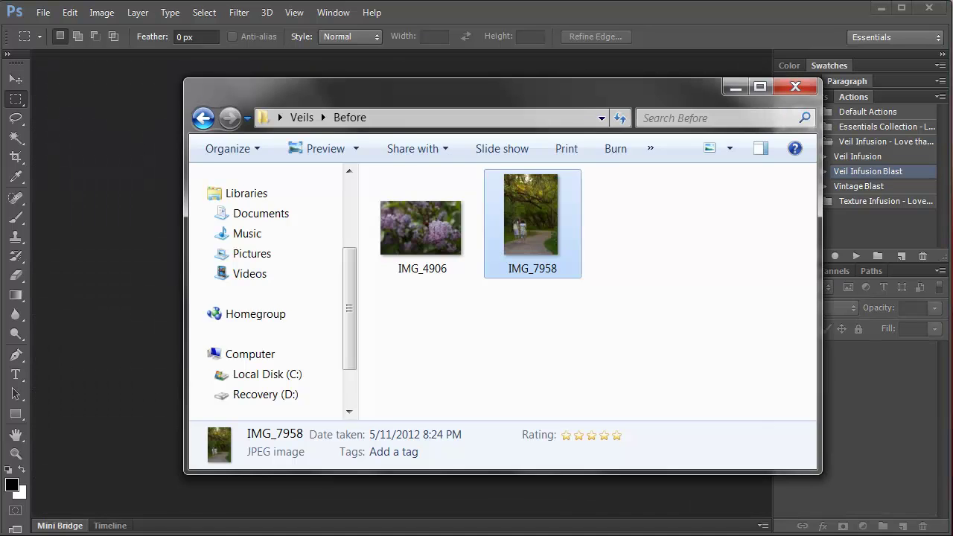
left_click_drag(420, 227, 117, 170)
key("ctrl+0")
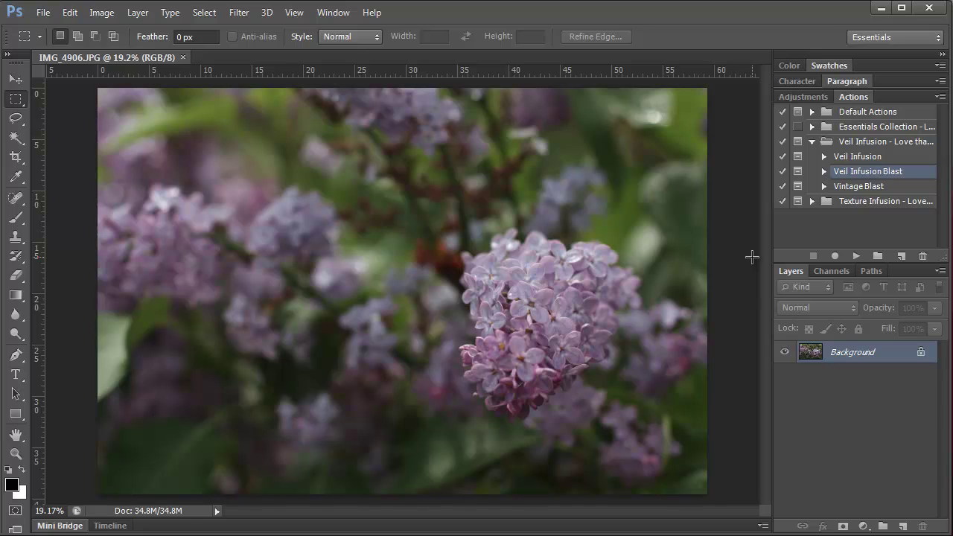
Run the Veil Infusion action and place the Privet-Its veil into the lilac photo
left_click(865, 156)
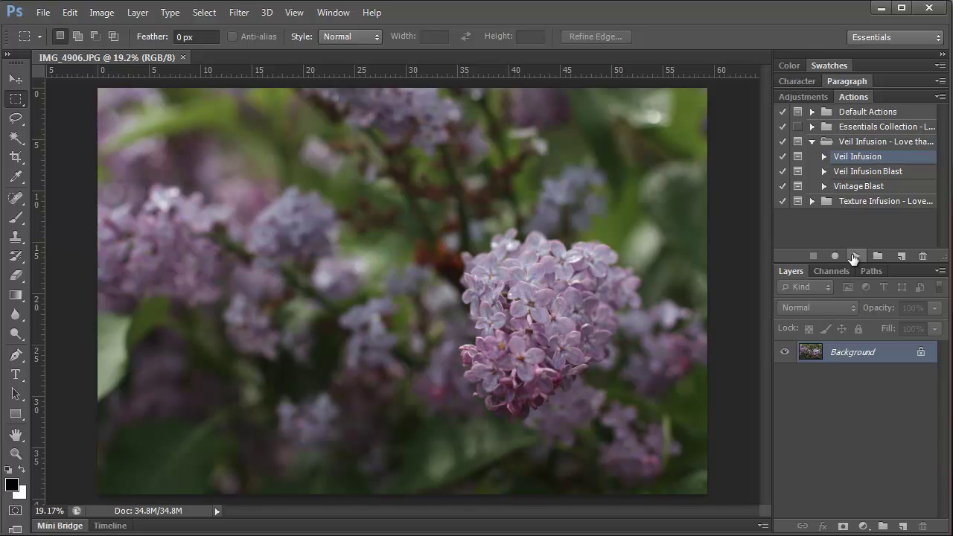
left_click(856, 255)
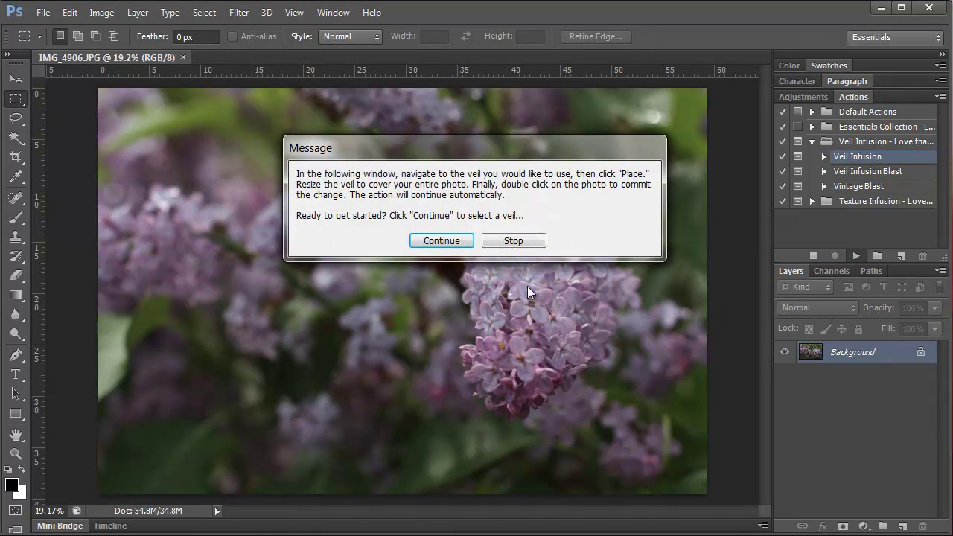
left_click(459, 242)
scroll(727, 225, "down", 5)
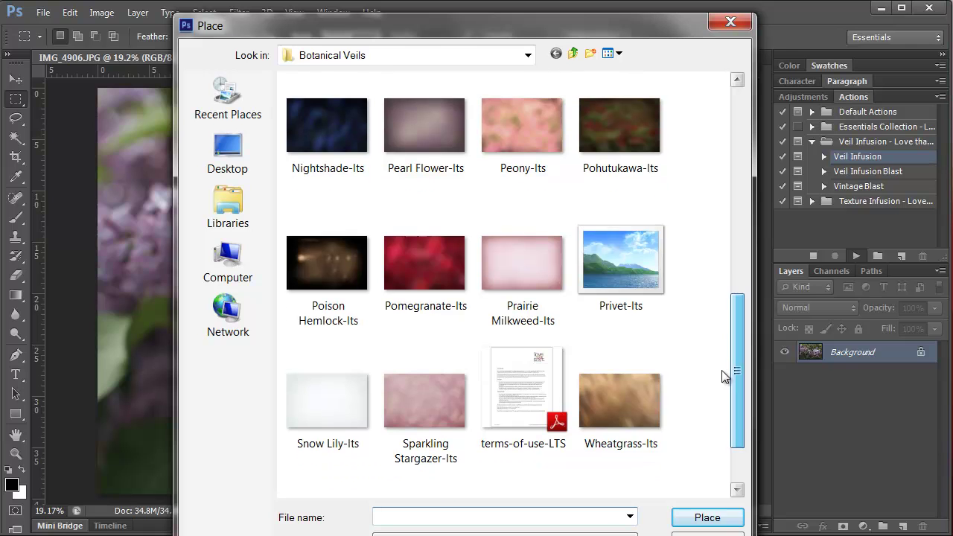
left_click(616, 263)
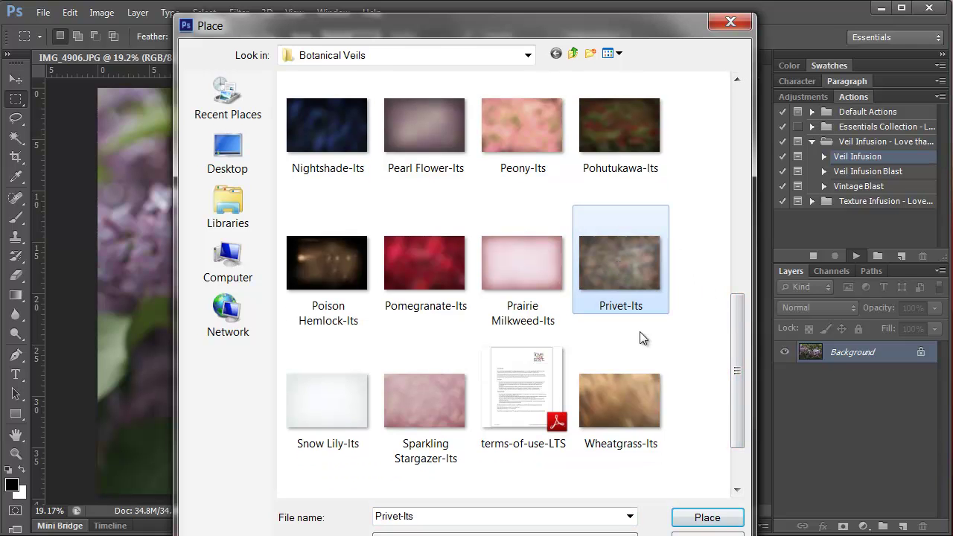
left_click(715, 519)
Stretch the Privet veil over the whole canvas, commit it, and toggle it to compare
left_click_drag(152, 117, 196, 111)
left_click_drag(280, 209, 707, 494)
key("Return")
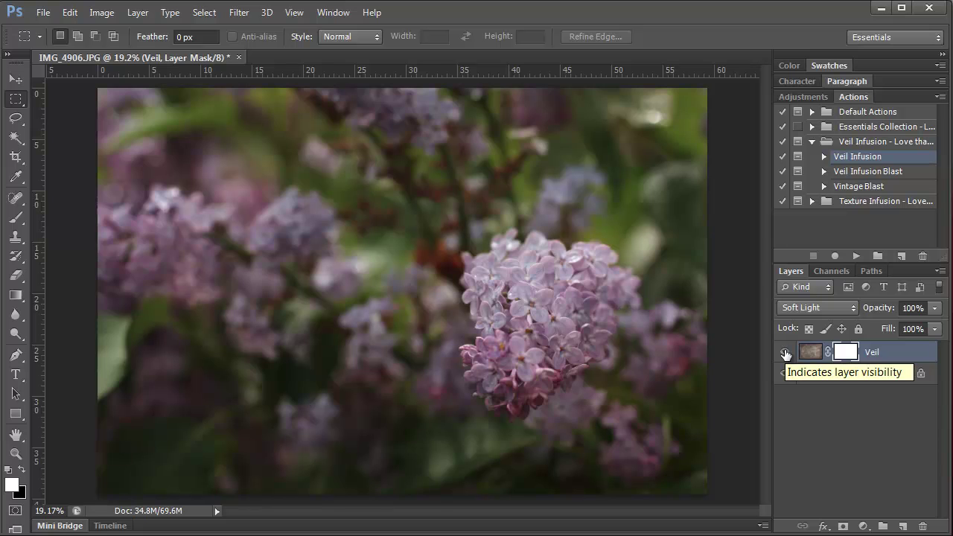
left_click(784, 352)
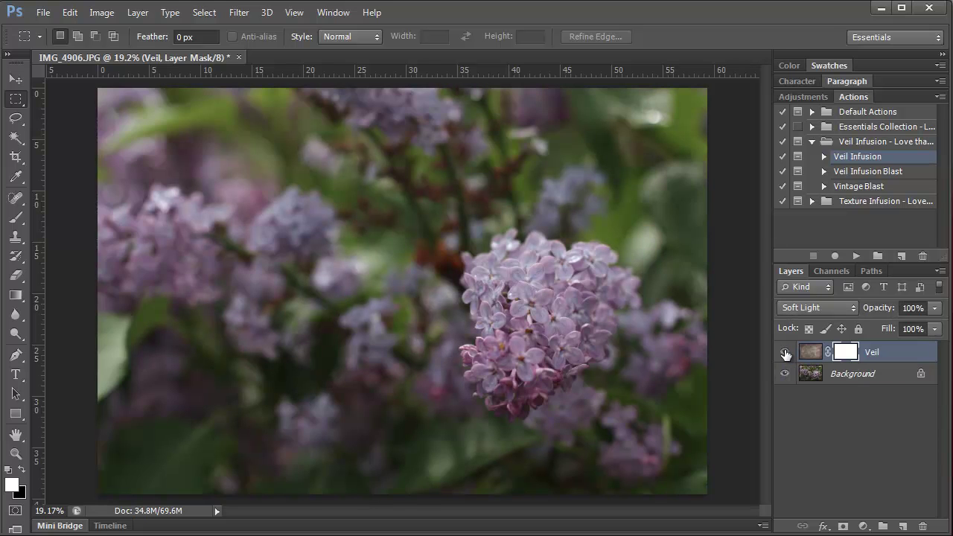
left_click(784, 352)
left_click(784, 352)
left_click(785, 352)
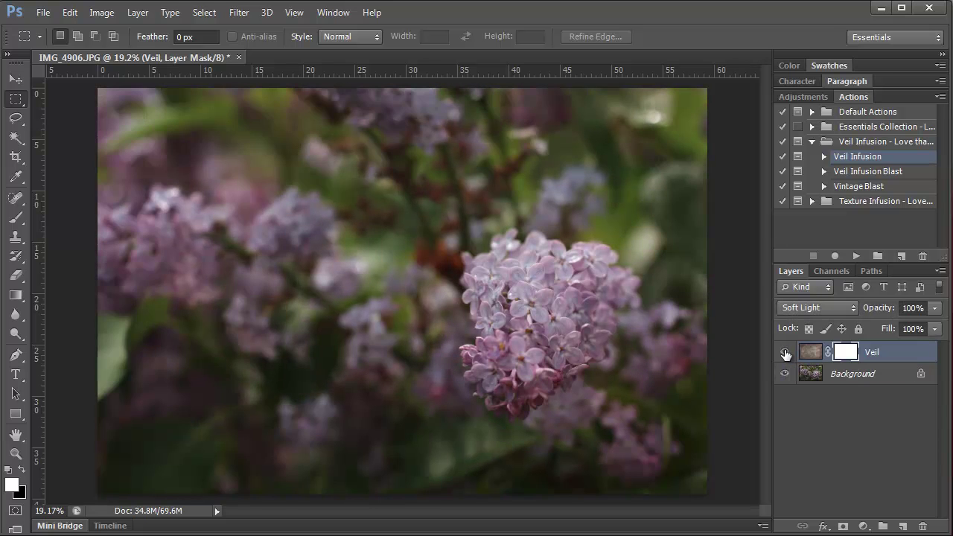
left_click(785, 352)
left_click(785, 352)
Rerun Veil Infusion and place the Granite veil from the Veils > Simplicity folder
left_click(855, 253)
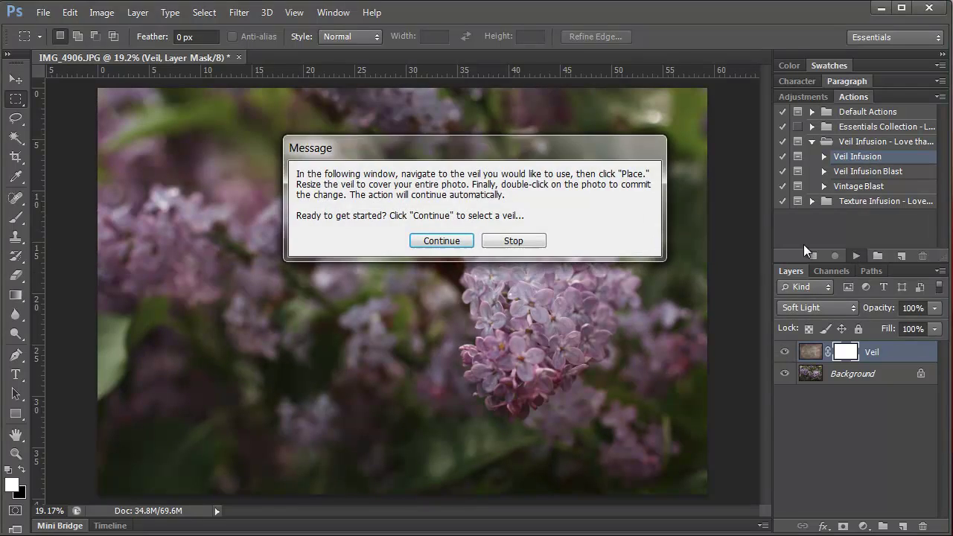
left_click(450, 240)
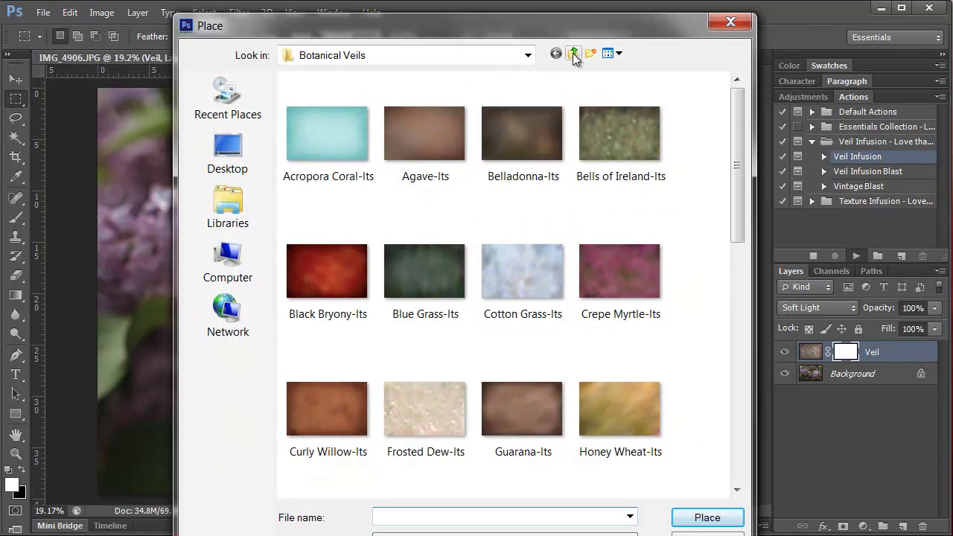
left_click(571, 55)
left_click(572, 53)
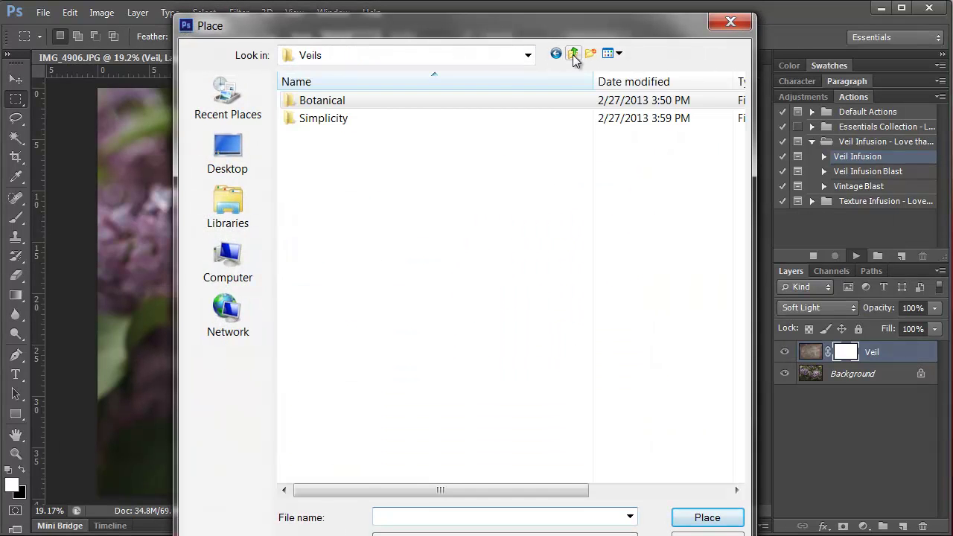
left_click(336, 121)
double_click(335, 121)
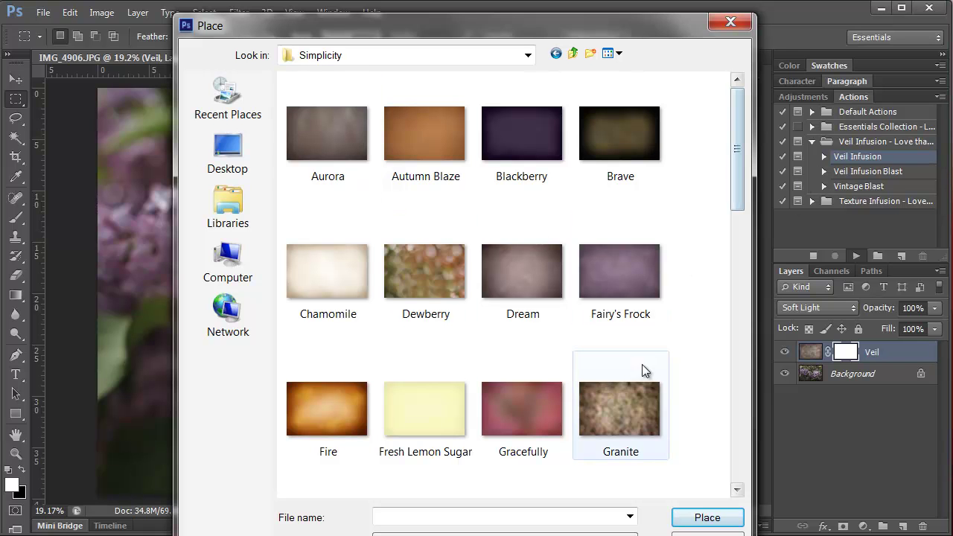
left_click(609, 398)
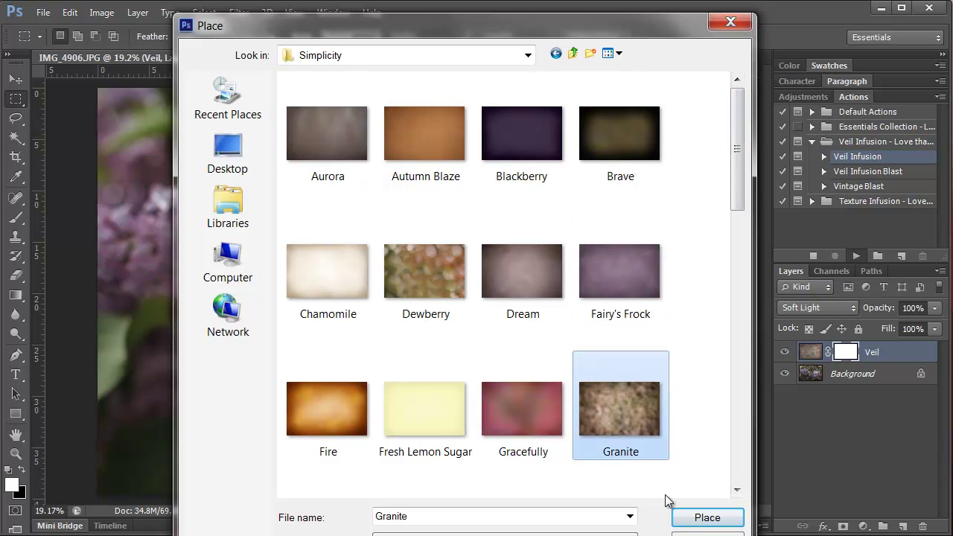
left_click(702, 519)
Stretch the Granite veil over the canvas, commit it, and toggle both veils to compare
left_click_drag(330, 273, 131, 142)
left_click_drag(320, 235, 707, 491)
key("Return")
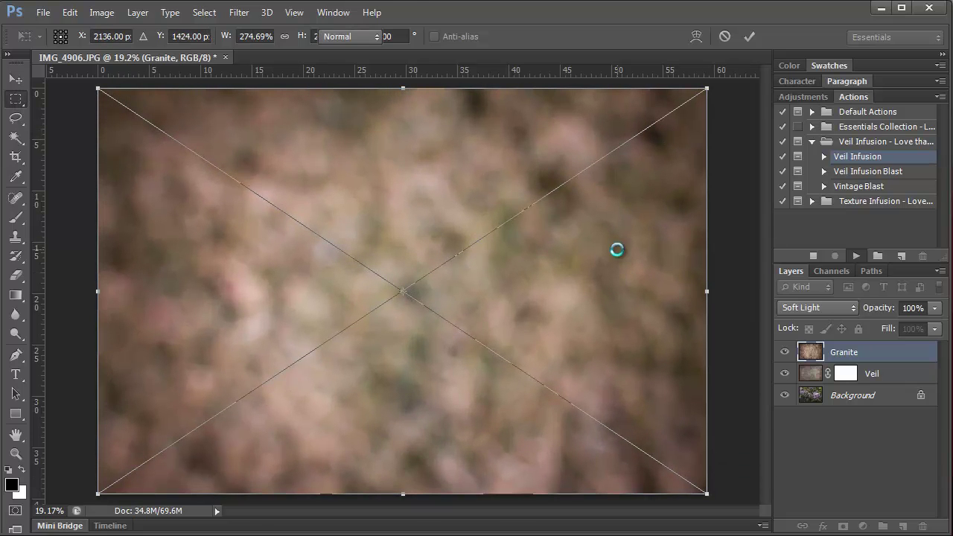
left_click(783, 352)
left_click(784, 353)
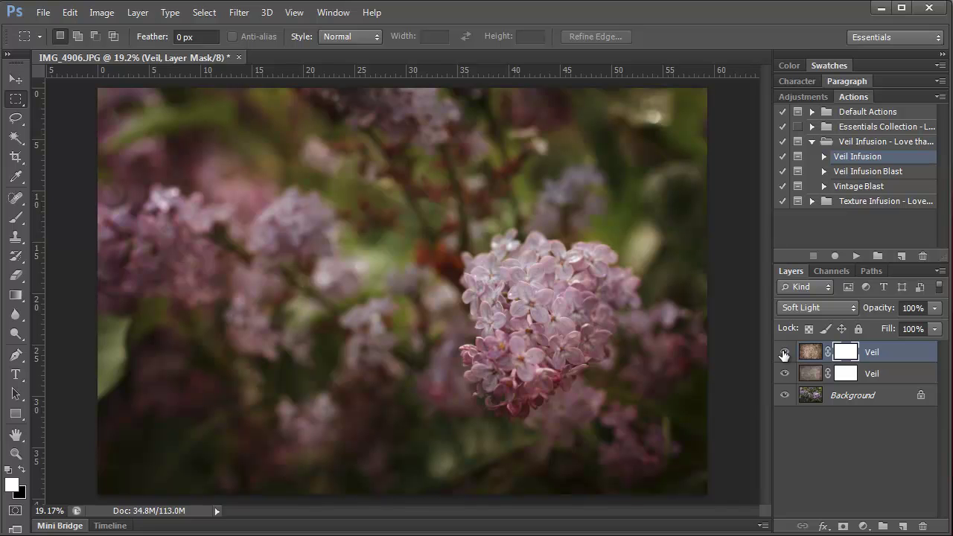
left_click(784, 352)
left_click(784, 353)
left_click(785, 396, "alt")
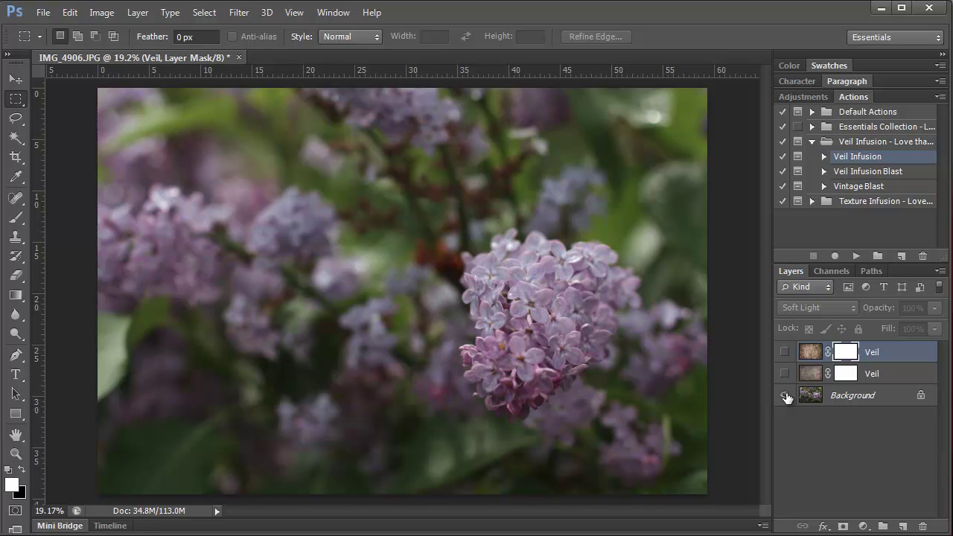
left_click(785, 396, "alt")
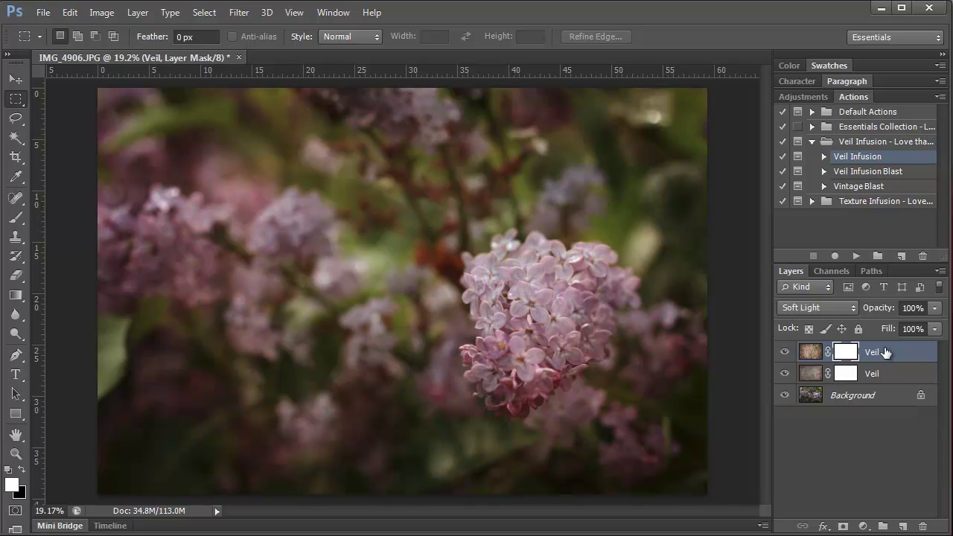
Run the Veil Infusion Blast action and browse to the Botanical > Botanical Veils folder
left_click(853, 173)
left_click(856, 256)
left_click(444, 238)
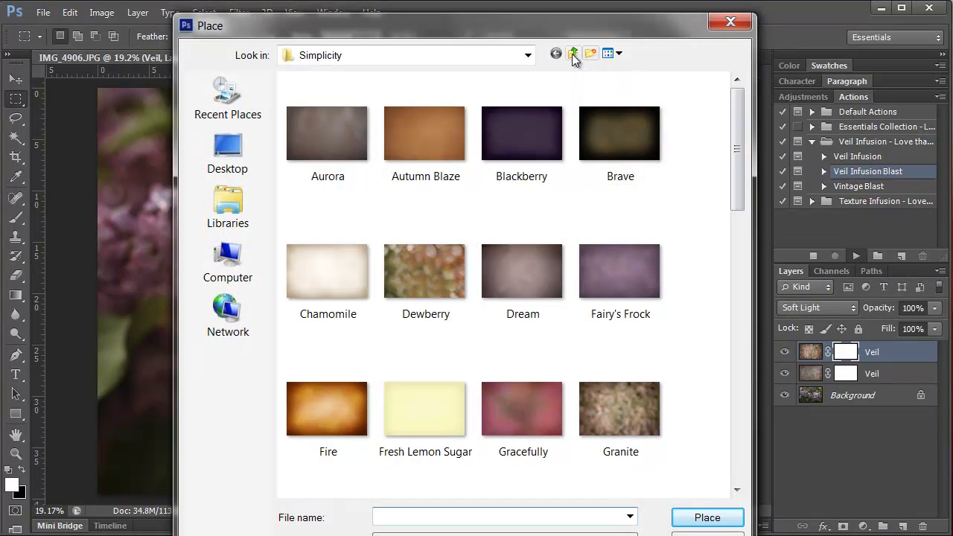
left_click(571, 53)
left_click(336, 100)
double_click(335, 99)
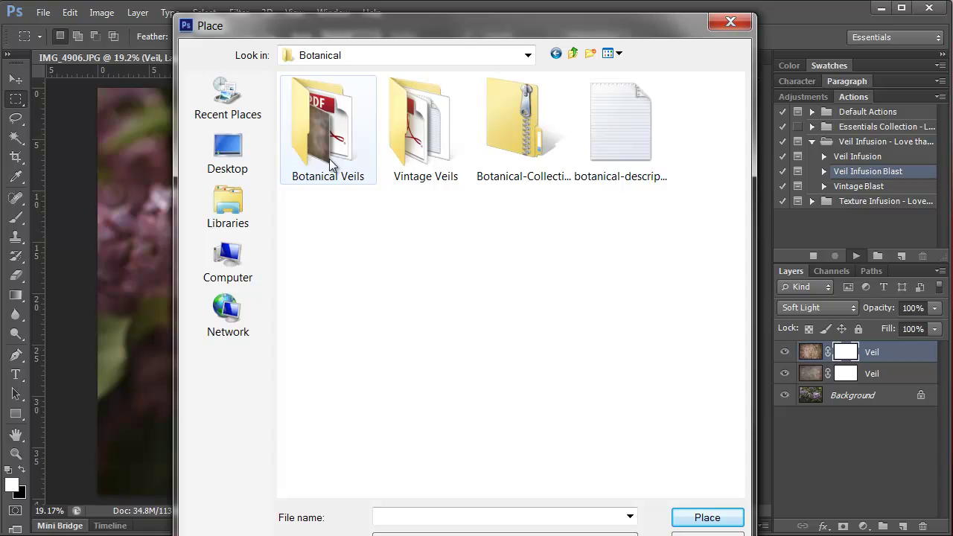
double_click(329, 153)
Place the Pearl Flower-Its veil and stretch it over the whole canvas
left_click_drag(744, 166, 740, 308)
left_click(413, 295)
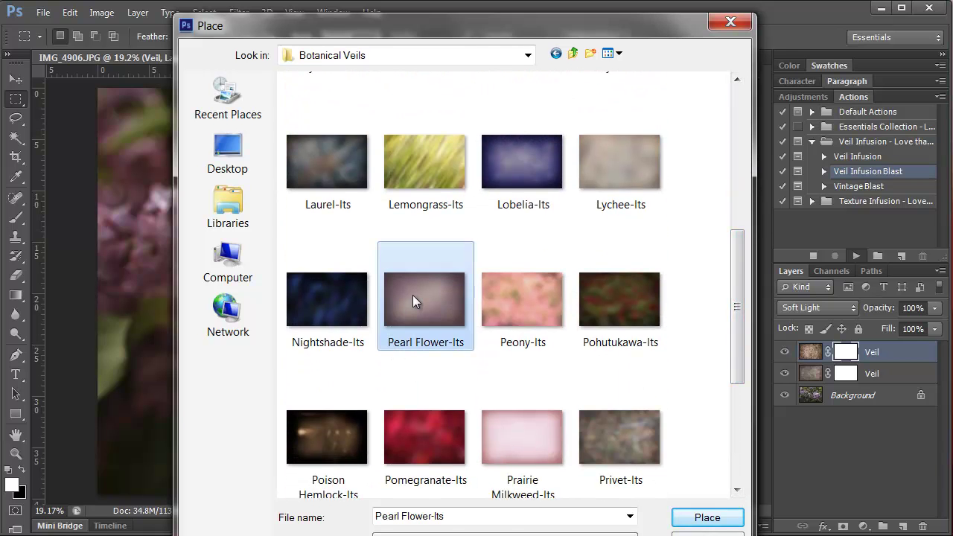
left_click(703, 517)
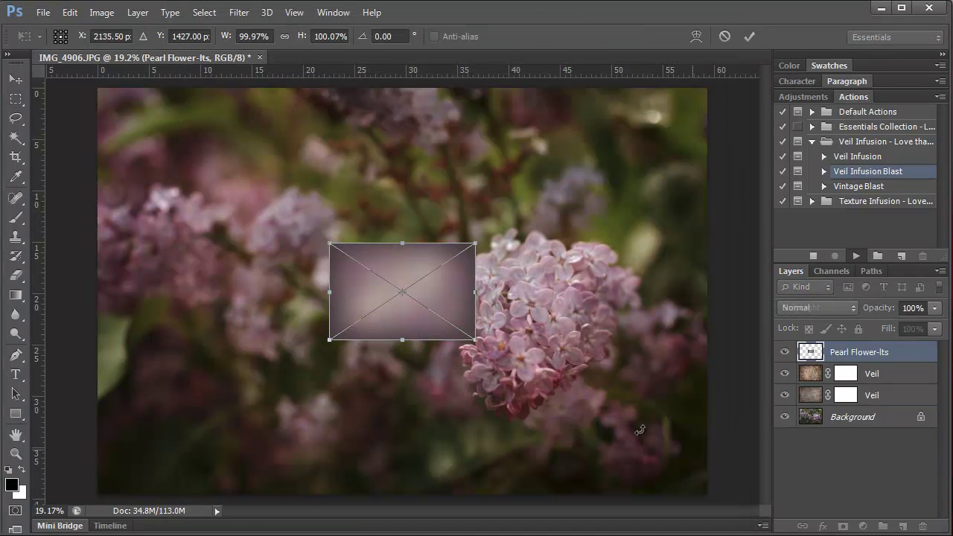
left_click_drag(365, 291, 123, 129)
left_click_drag(245, 186, 735, 497)
key("Return")
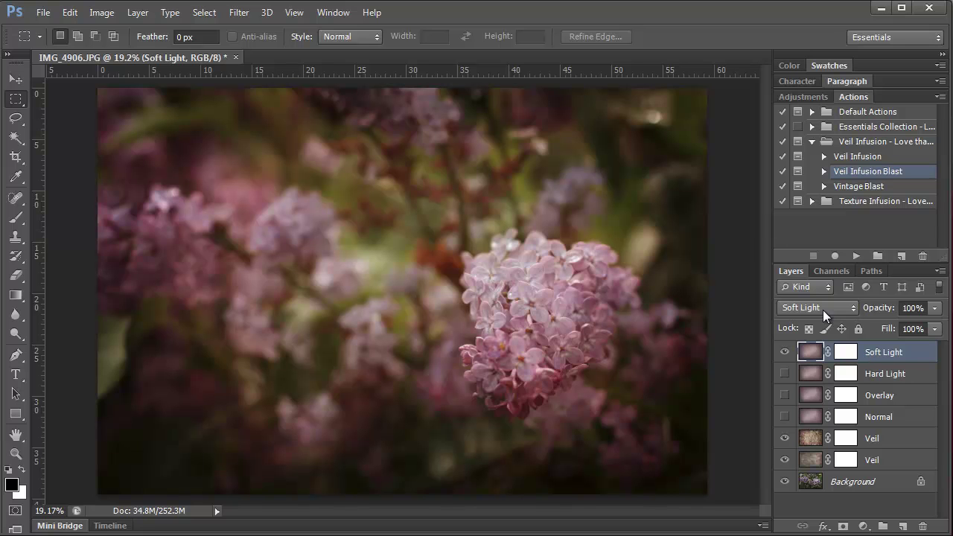
Hide the Soft Light Pearl Flower layer and show and select the Overlay version instead
left_click(784, 352)
left_click(784, 395)
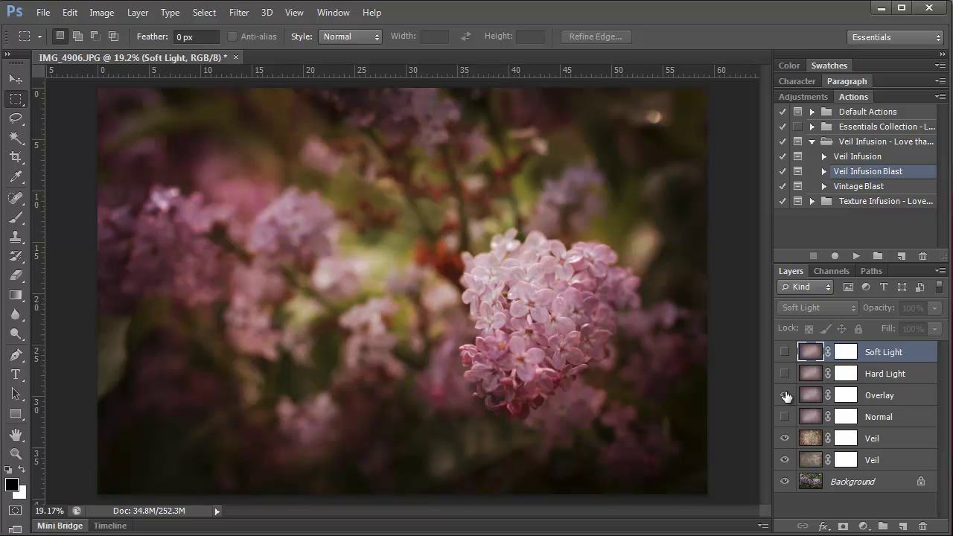
left_click(786, 395)
left_click(786, 395)
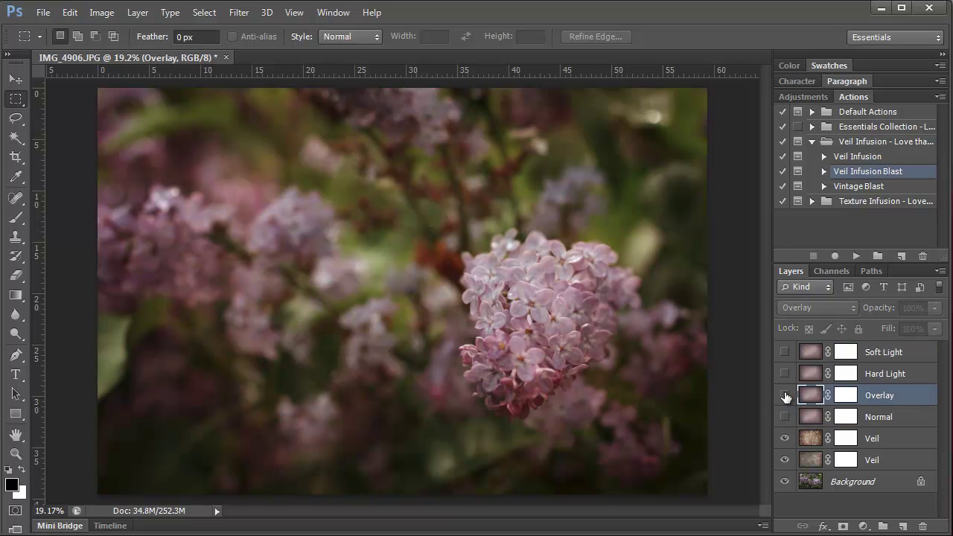
left_click(785, 395)
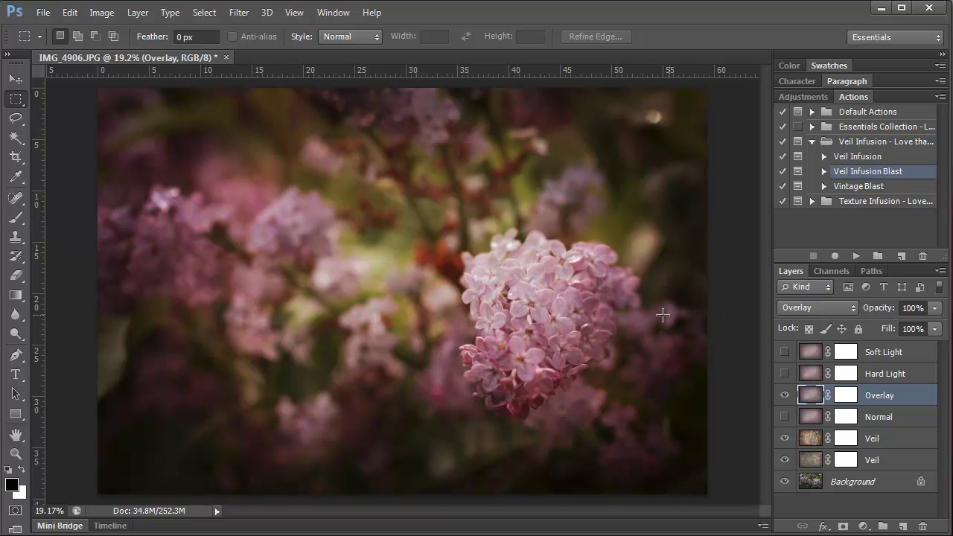
Lower the Overlay layer's opacity to 80% and toggle veils to compare with the original
left_click(934, 308)
left_click_drag(936, 325, 920, 328)
left_click(784, 395)
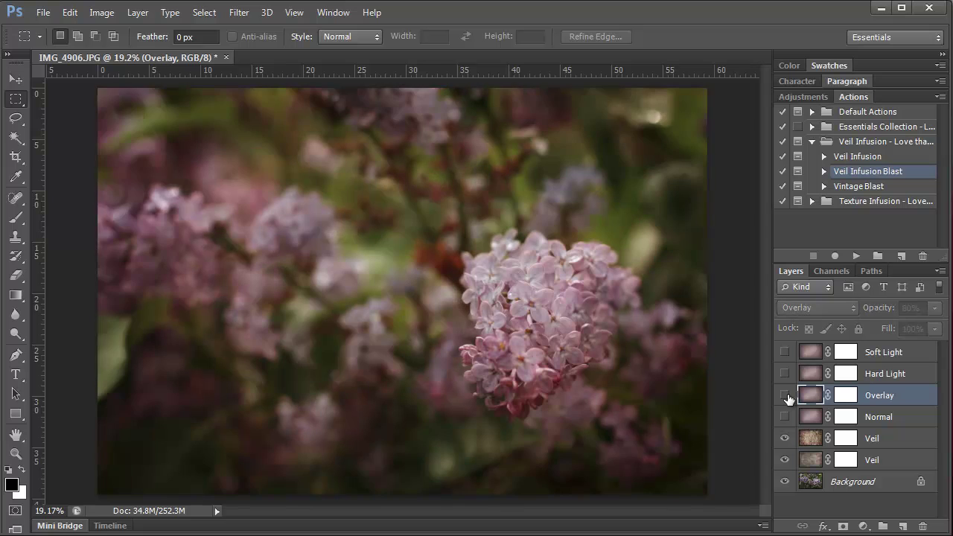
left_click(784, 395)
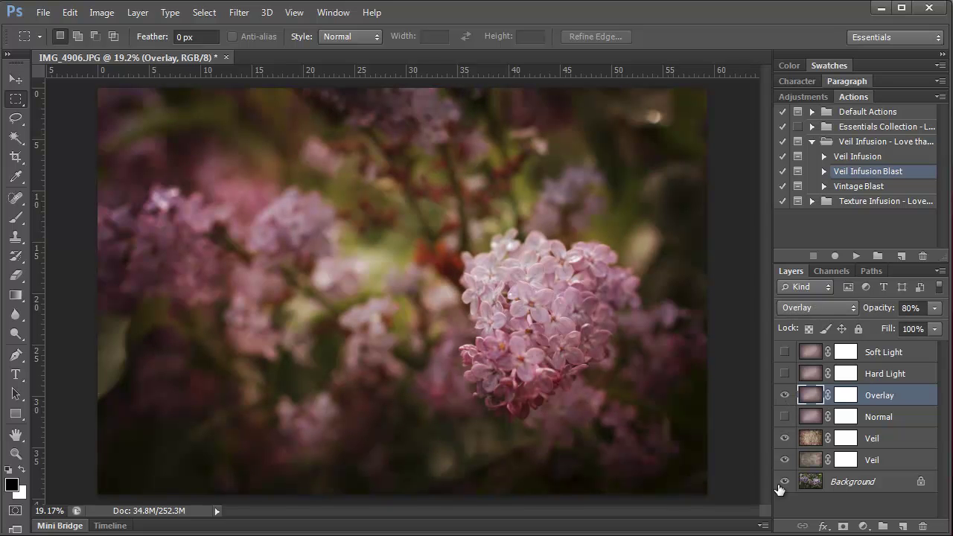
left_click(785, 482, "alt")
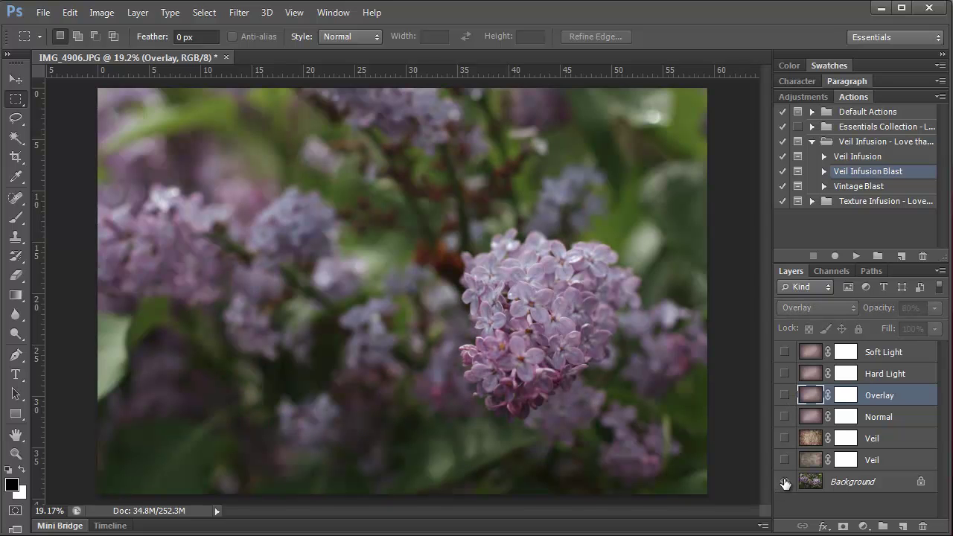
left_click(784, 482, "alt")
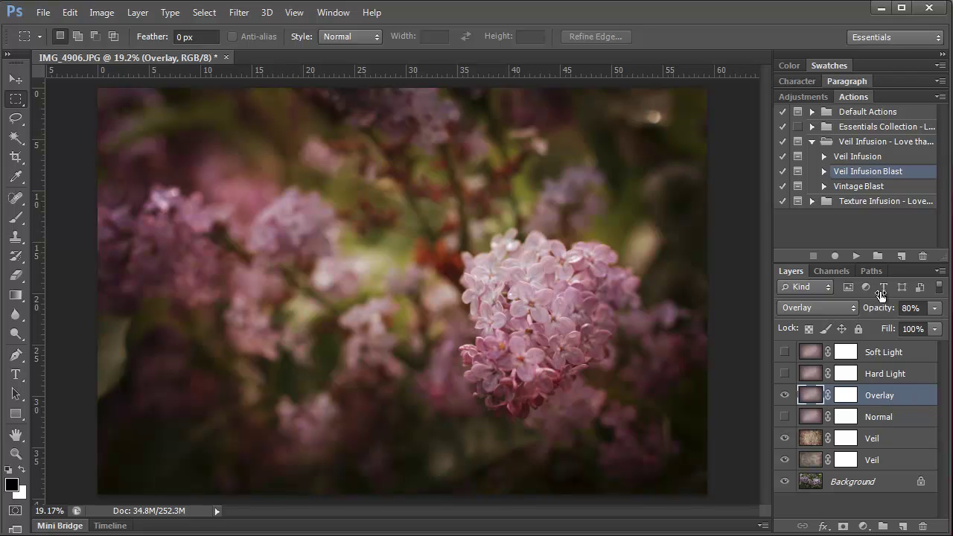
Run the Vintage Blast action and place the Blood Orange veil from Vintage Veils
left_click(854, 188)
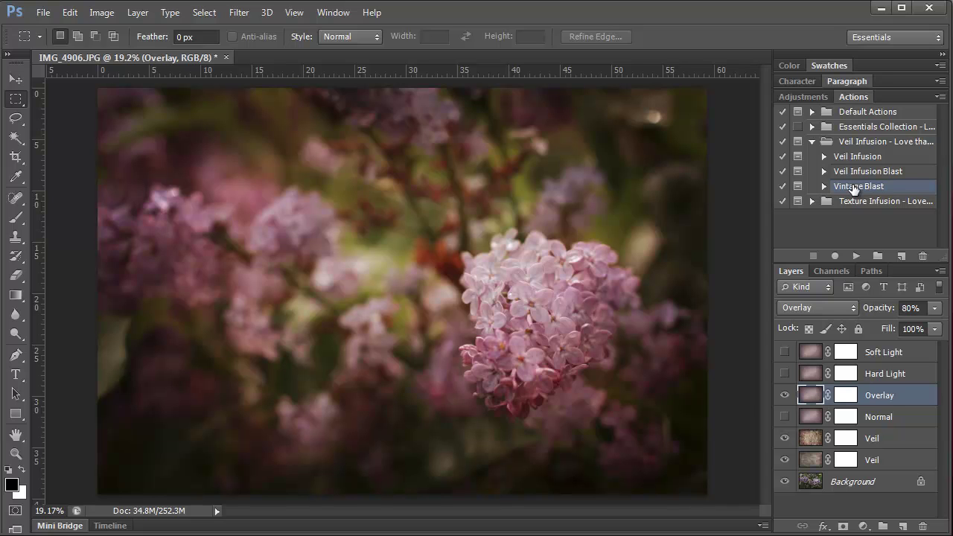
left_click(853, 255)
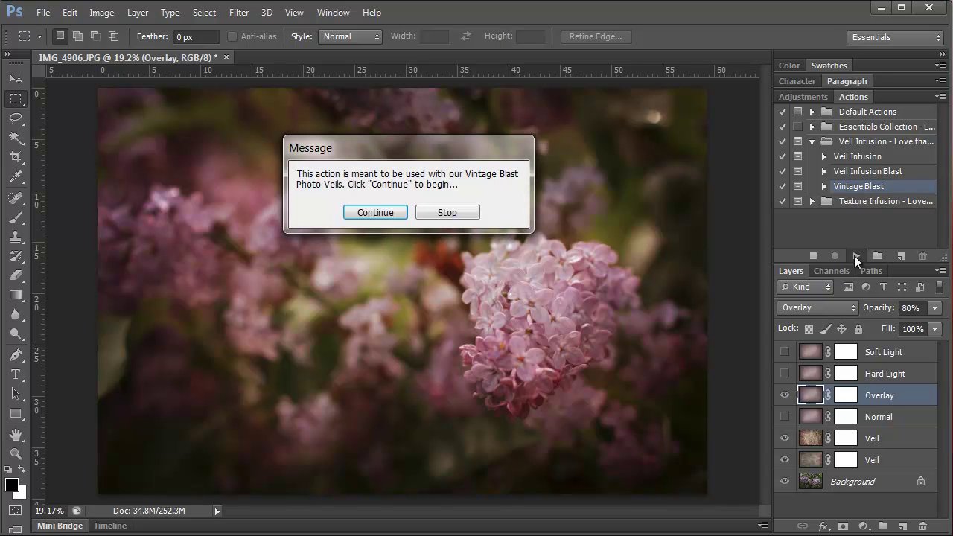
left_click(370, 213)
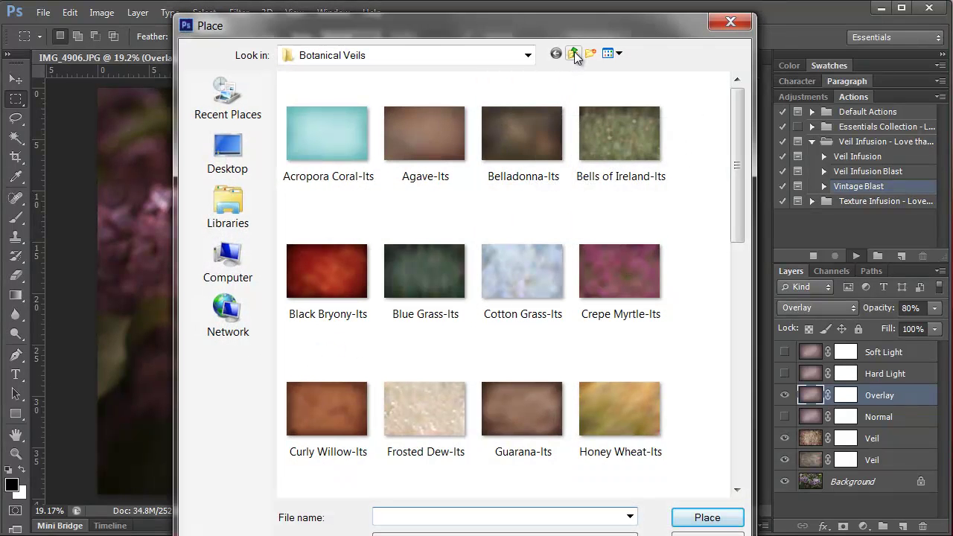
left_click(574, 53)
double_click(416, 124)
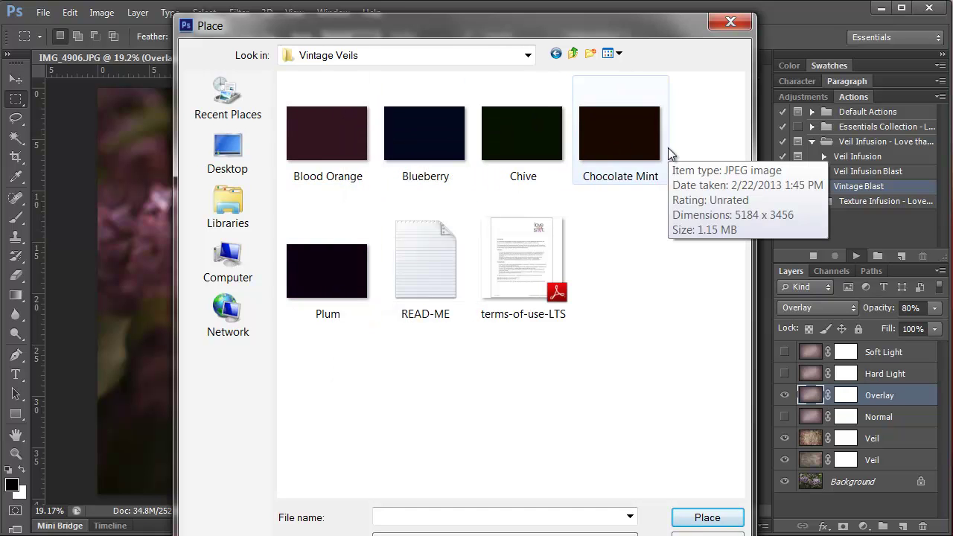
left_click(320, 135)
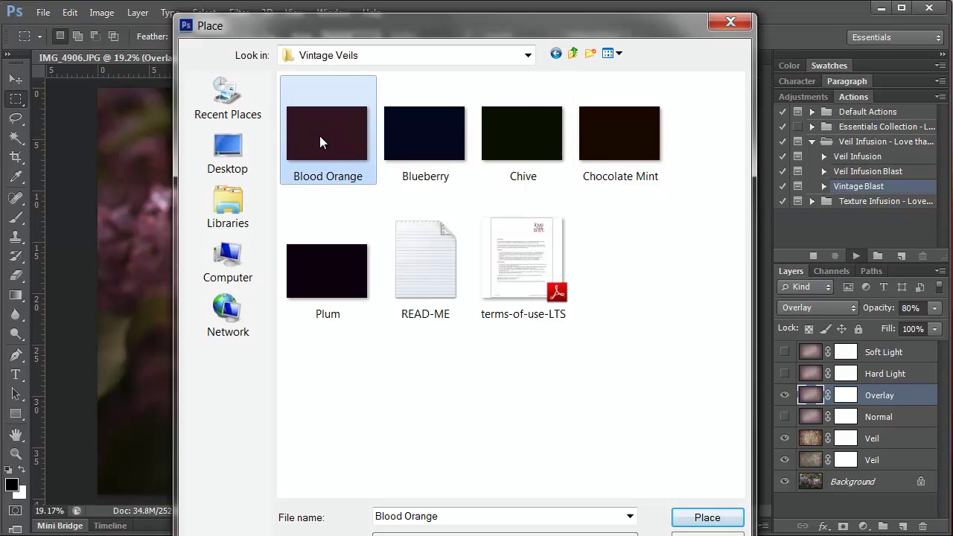
left_click(706, 519)
Scale the Blood Orange veil to cover the whole canvas and commit it
left_click_drag(323, 270, 132, 142)
left_click_drag(319, 231, 707, 494)
key("Return")
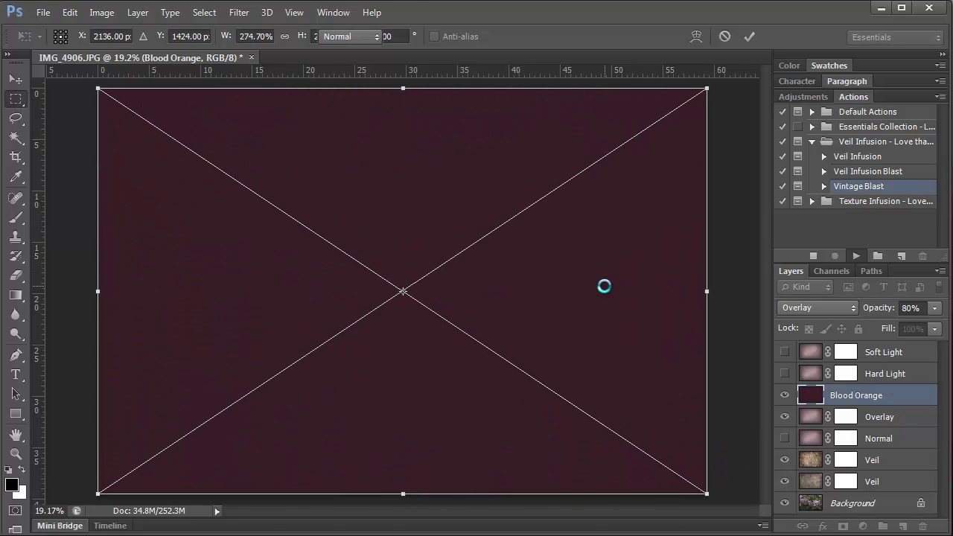
Set the Vintage Blast layer's opacity to 50% and toggle it to compare
left_click(911, 310)
type("50")
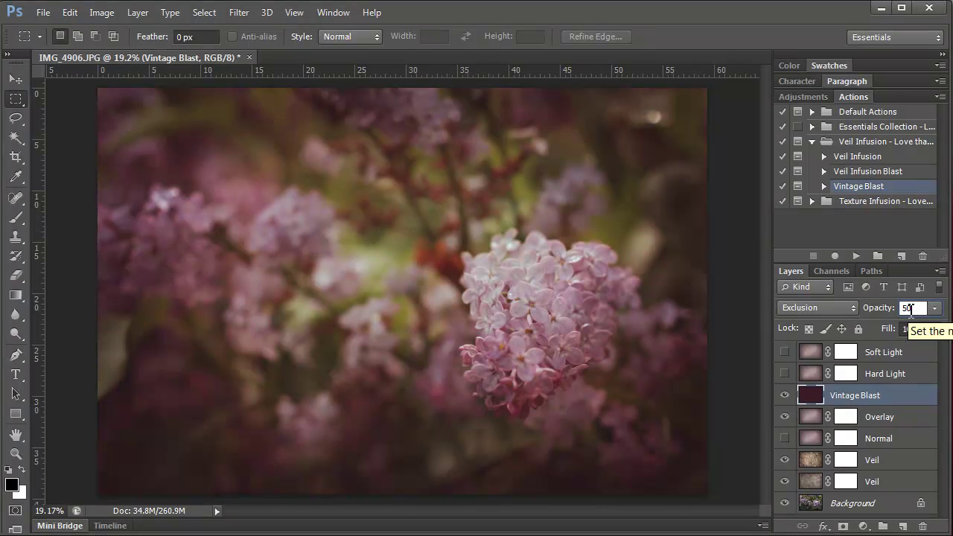
key("Return")
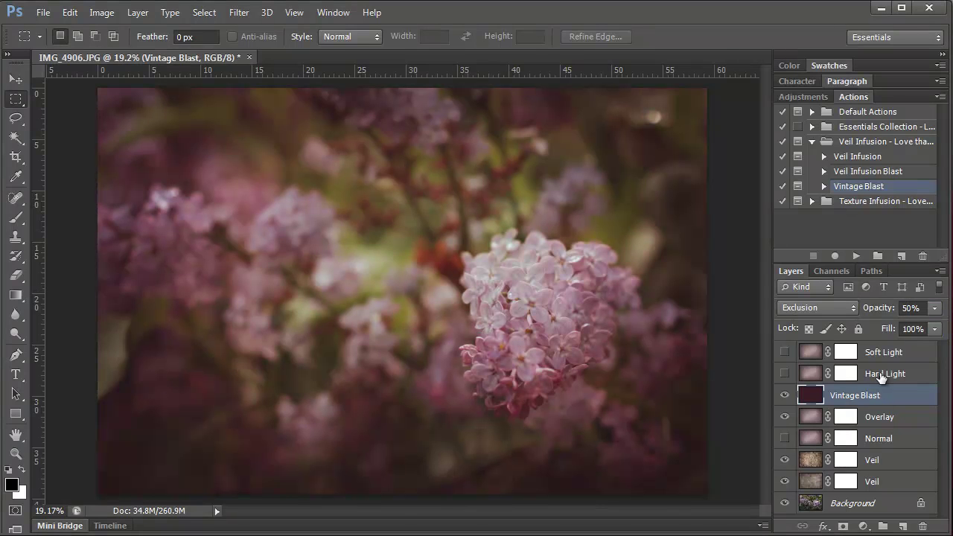
left_click(785, 396)
left_click(784, 396)
Hide the Blood Orange layer, rerun Vintage Blast, and stretch a Blueberry veil over the canvas
left_click(785, 398)
left_click(855, 255)
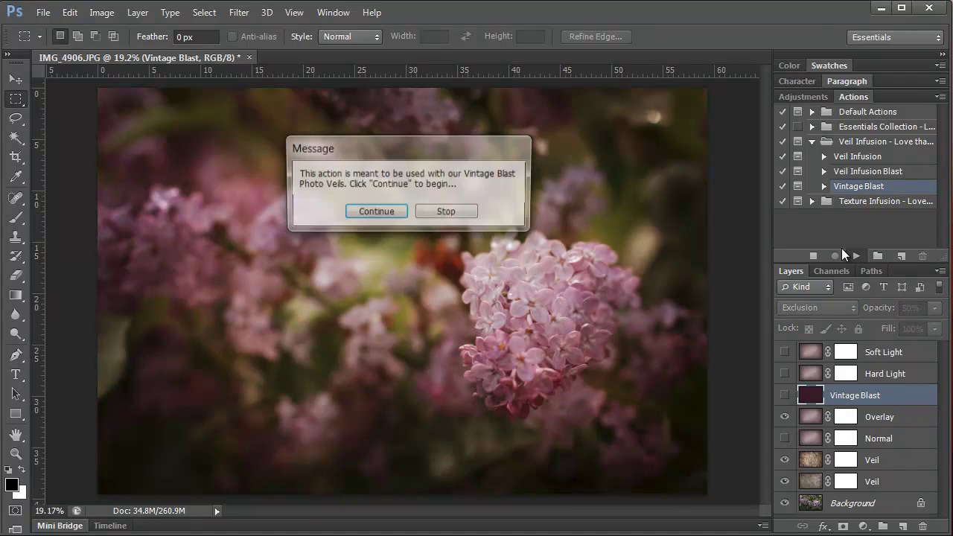
left_click(387, 213)
left_click(427, 141)
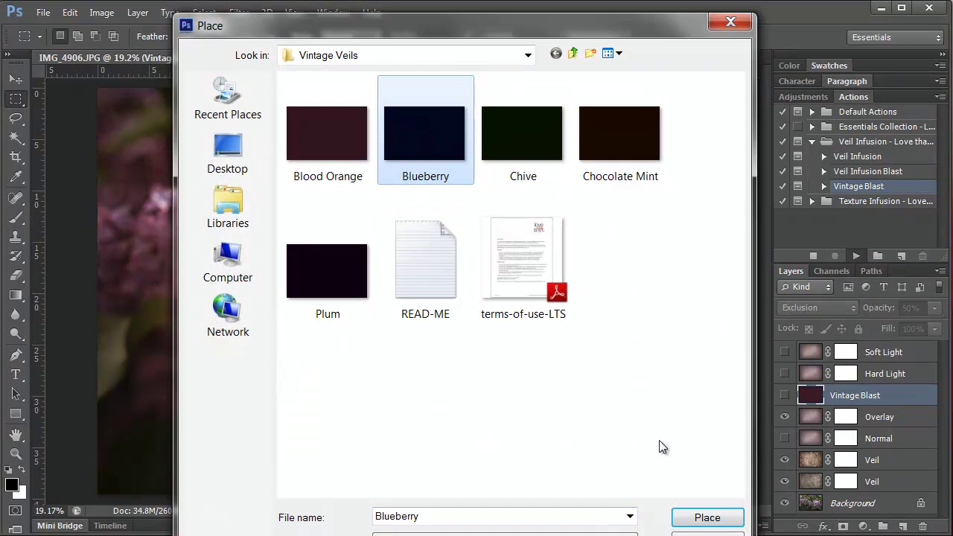
left_click(700, 509)
left_click_drag(334, 272, 142, 143)
left_click_drag(320, 240, 707, 493)
key("Return")
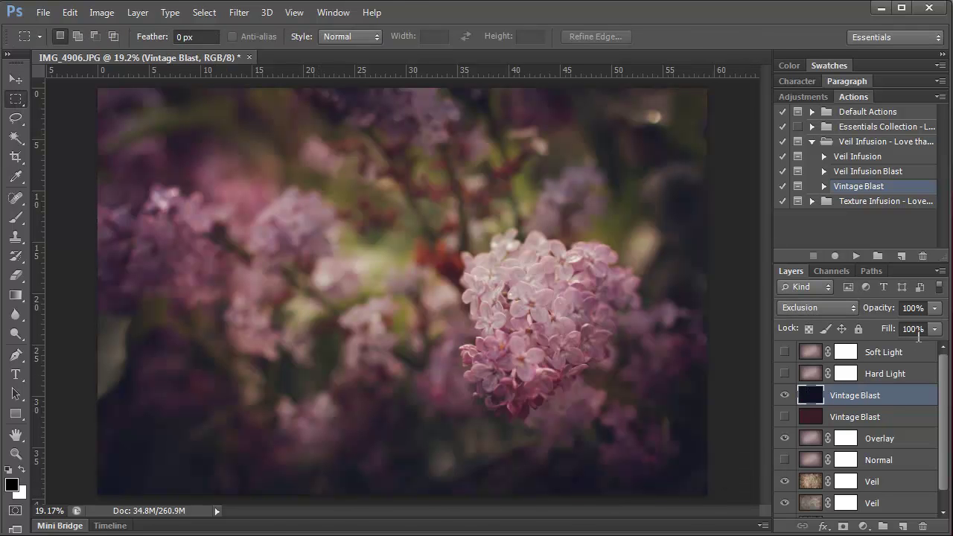
Set the Blueberry layer's opacity to 50% and toggle it to compare
left_click(910, 306)
type("50")
key("Return")
left_click(785, 395)
left_click(784, 395)
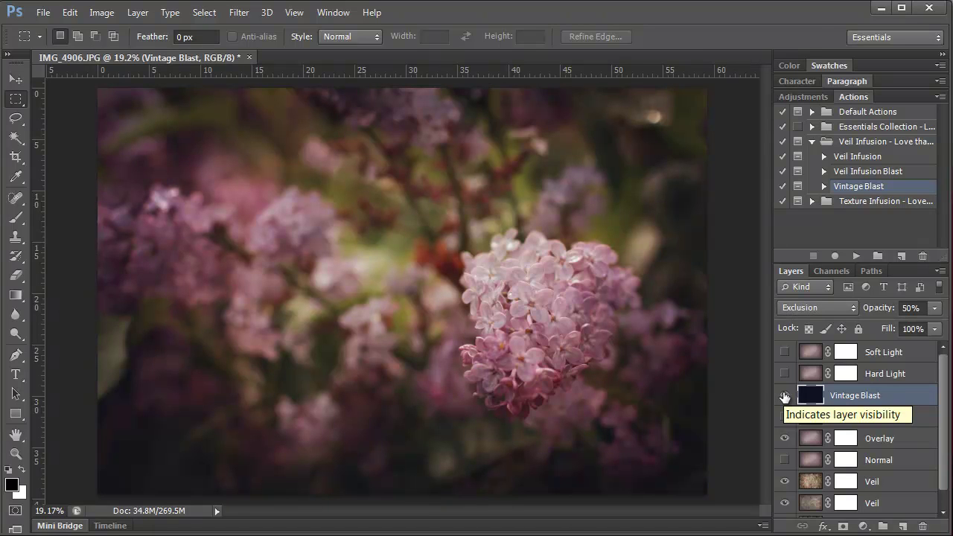
Hide the Blueberry layer, rerun Vintage Blast, and stretch a Chive veil over the canvas
left_click(785, 395)
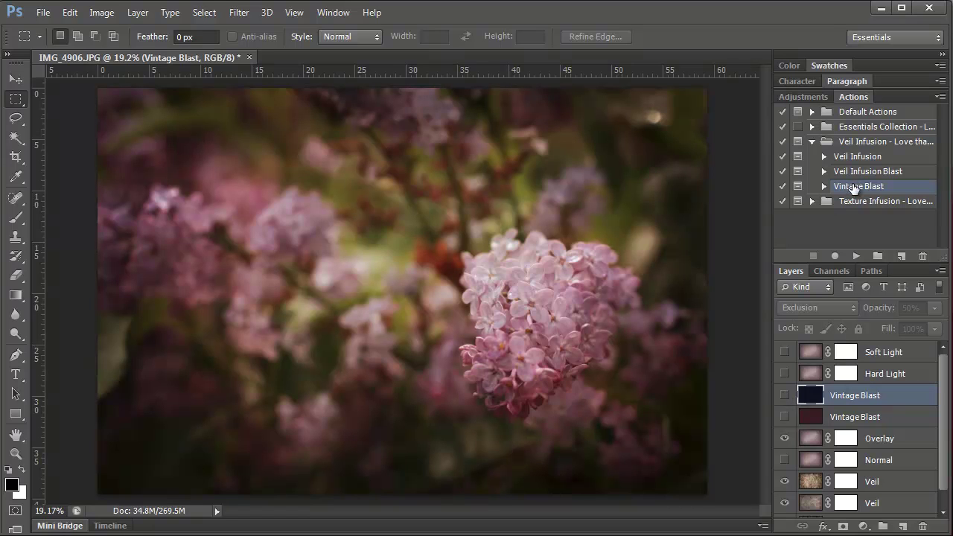
left_click(856, 256)
left_click(378, 213)
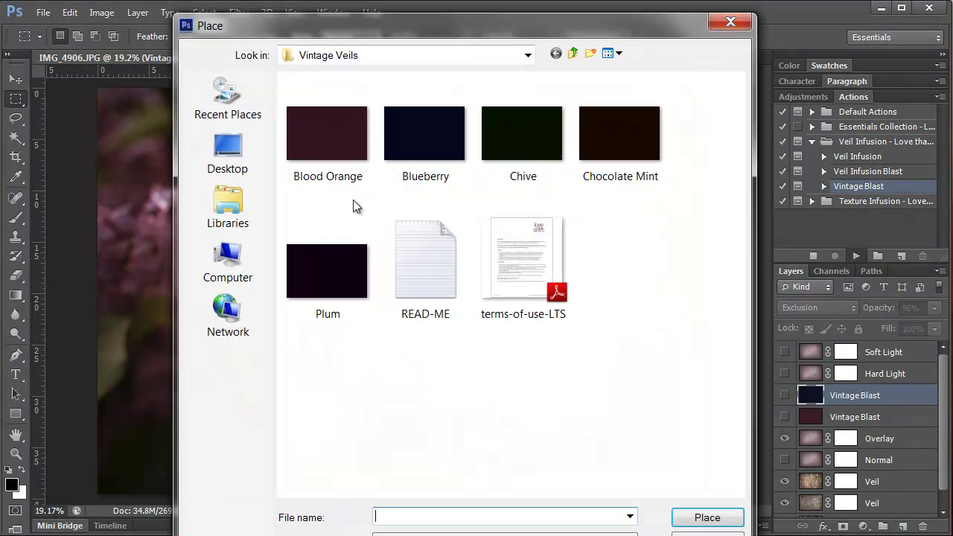
left_click(519, 134)
left_click(704, 517)
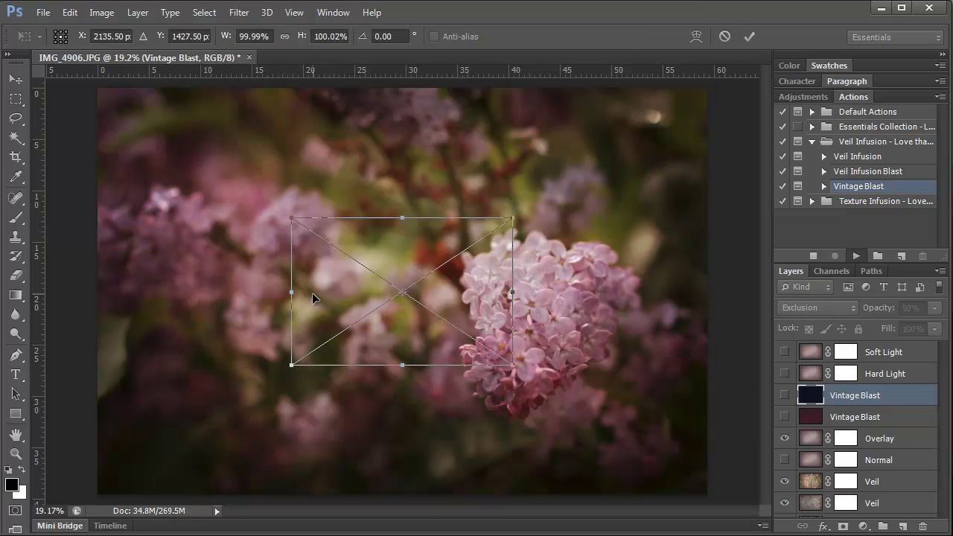
left_click_drag(332, 283, 142, 150)
left_click_drag(322, 237, 706, 494)
key("Return")
Set the Chive layer's opacity to 50% and toggle it to compare
left_click(914, 307)
type("50")
key("Return")
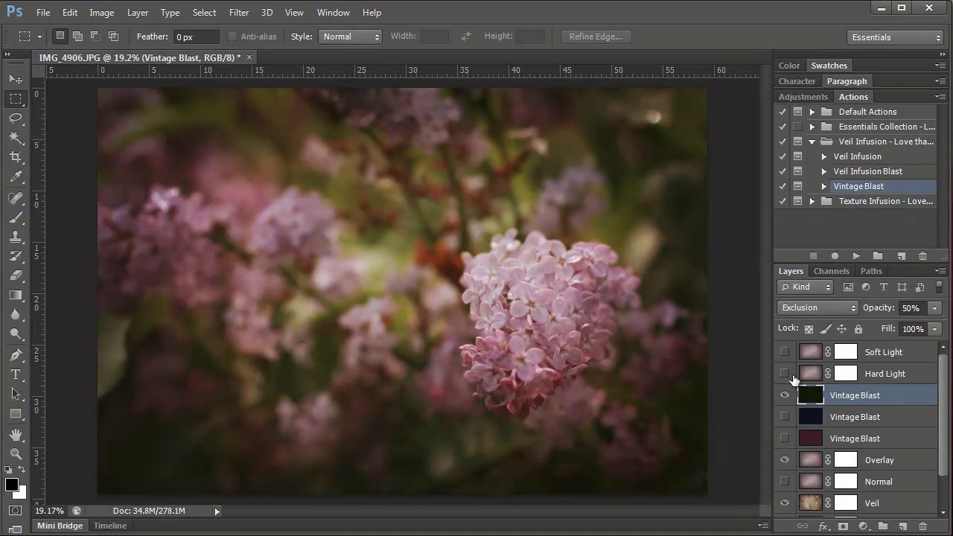
left_click(784, 396)
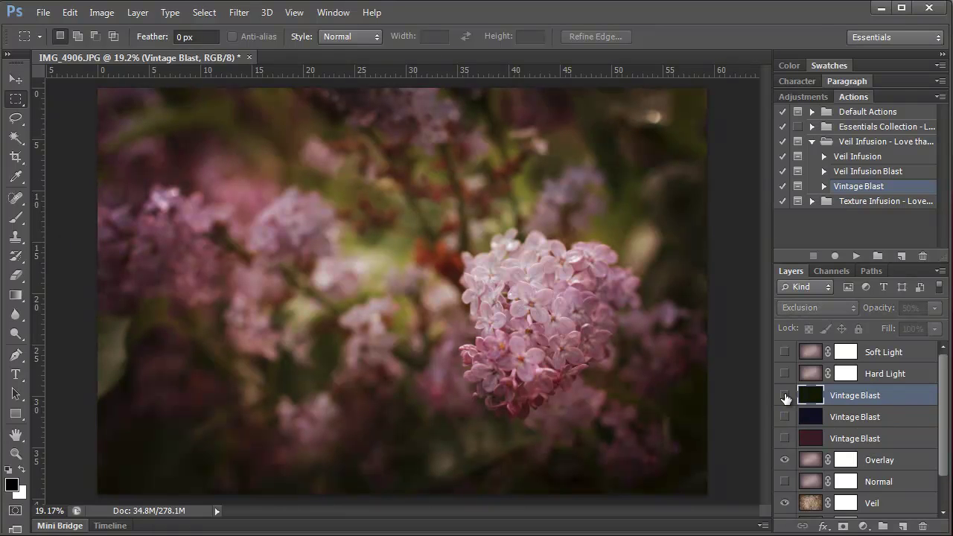
left_click(785, 395)
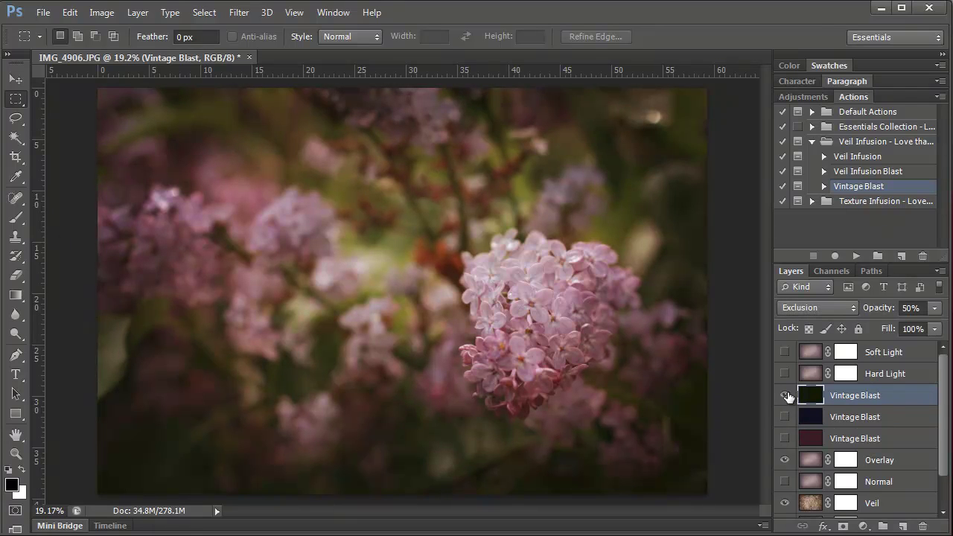
Hide the Chive veil, then replay Vintage Blast to place Chocolate Mint scaled to fill the canvas
left_click(784, 396)
left_click(857, 255)
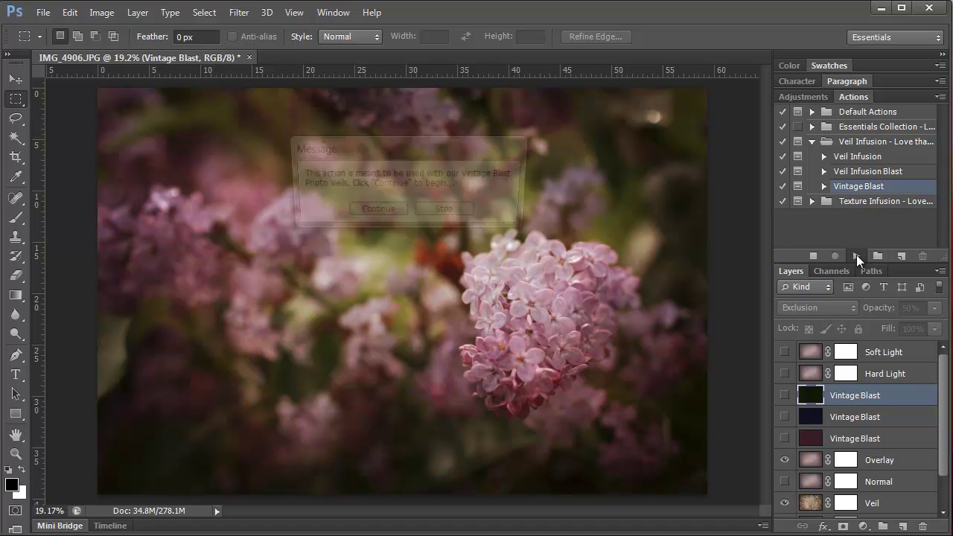
left_click(402, 210)
left_click(650, 161)
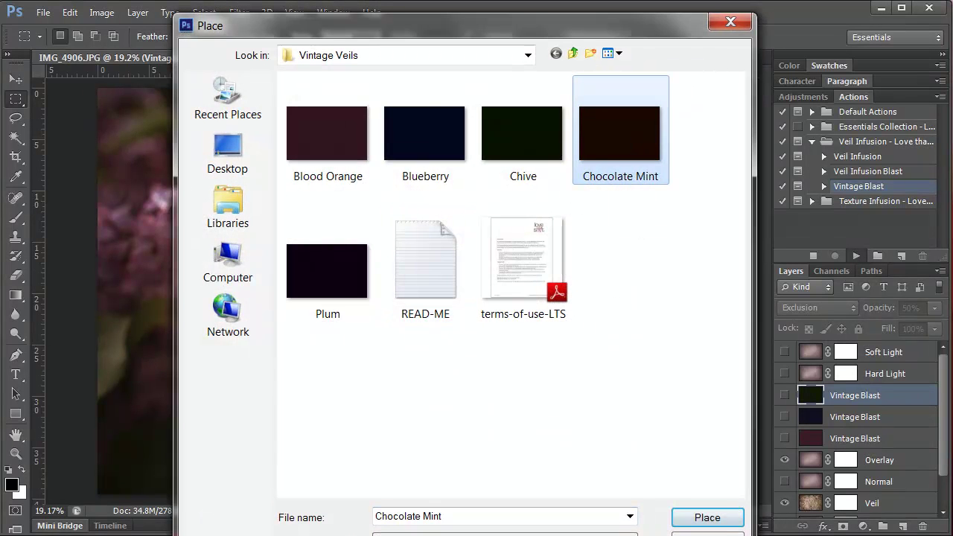
left_click(706, 517)
left_click_drag(325, 302, 125, 163)
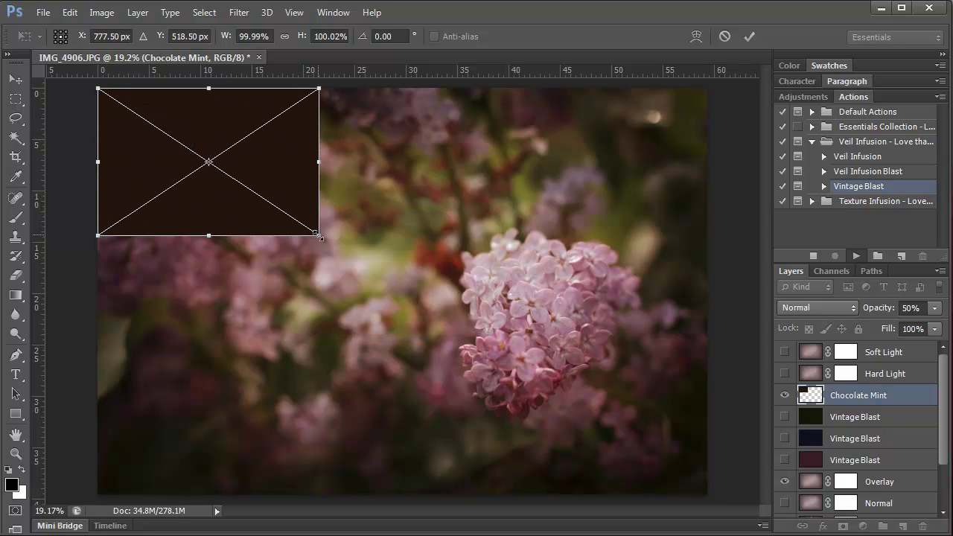
left_click_drag(319, 235, 706, 493)
key("Return")
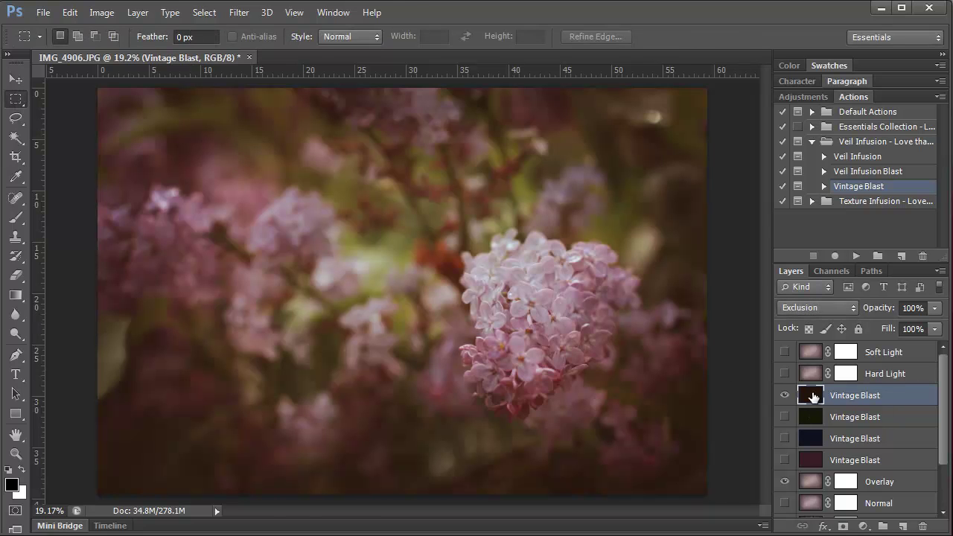
Set the Chocolate Mint layer to 50% opacity, compare it on and off, and leave it hidden
left_click(914, 308)
type("50")
key("Return")
left_click(785, 395)
left_click(785, 395)
left_click(785, 395)
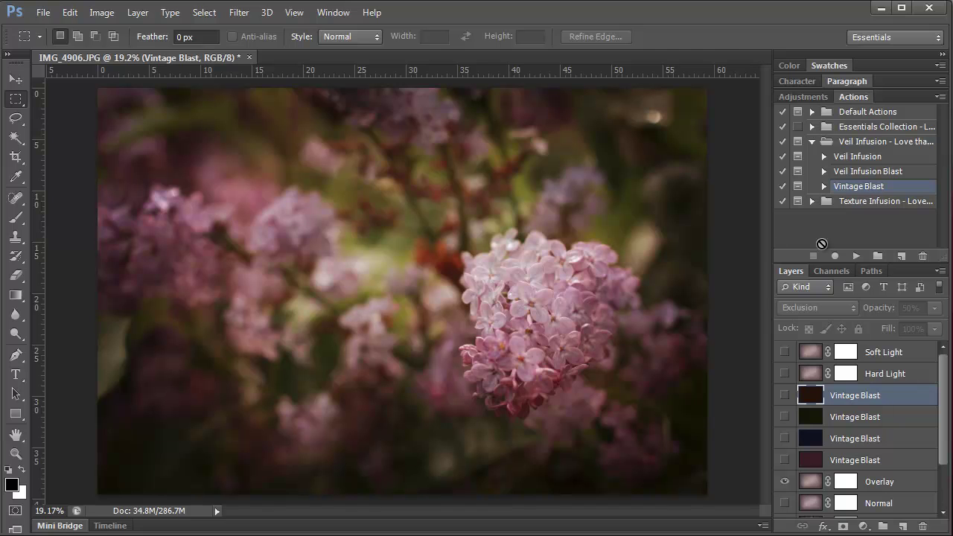
Replay Vintage Blast to place the Plum veil, scaled to cover the whole photo
left_click(855, 256)
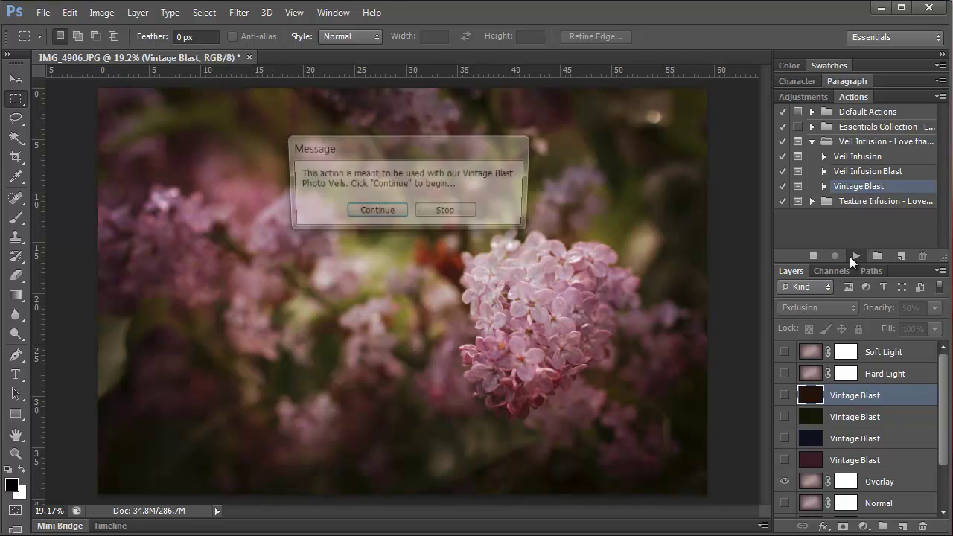
left_click(377, 213)
left_click(336, 271)
left_click(683, 517)
left_click_drag(315, 262, 117, 127)
left_click_drag(320, 233, 727, 514)
key("Return")
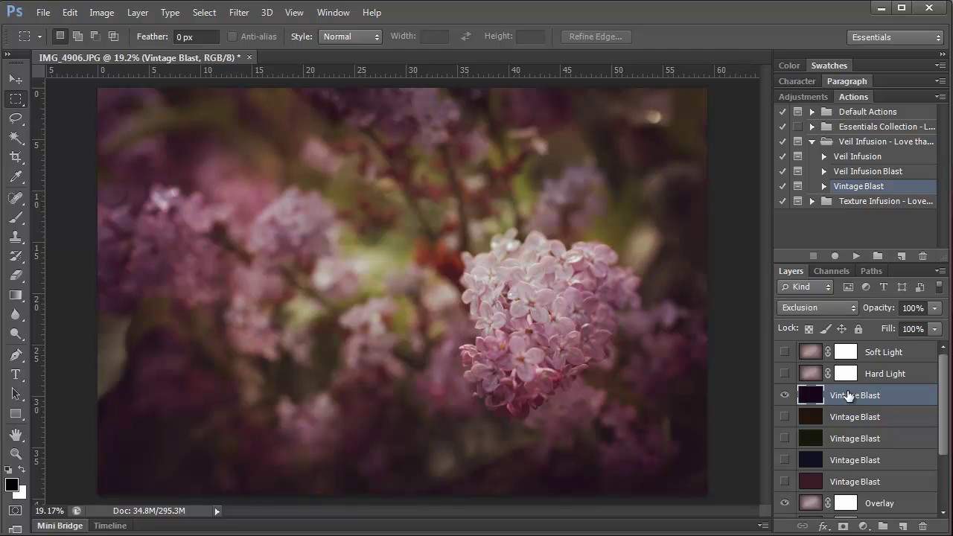
Set the Plum layer to 50% opacity, compare it on and off, and leave it visible
left_click(911, 308)
type("50")
key("Return")
left_click(784, 395)
left_click(784, 395)
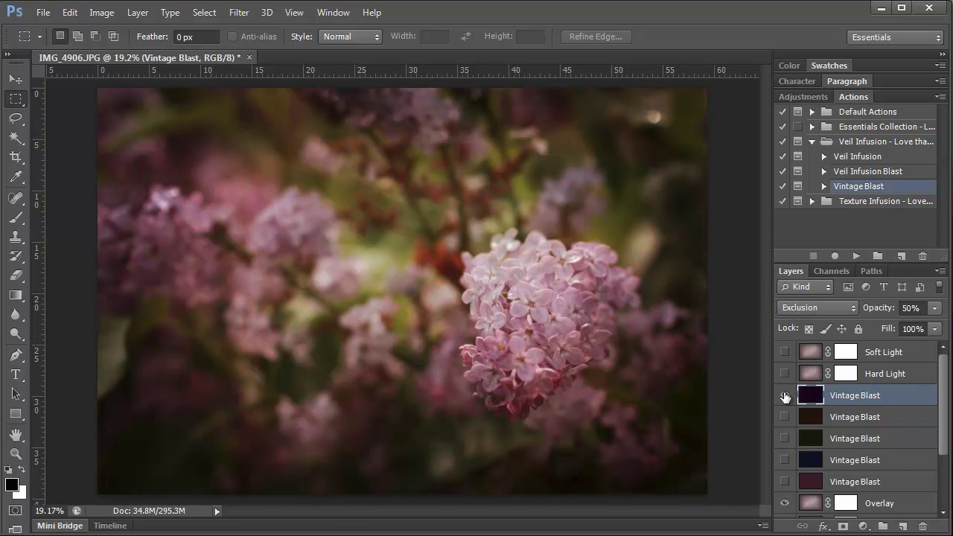
left_click(785, 395)
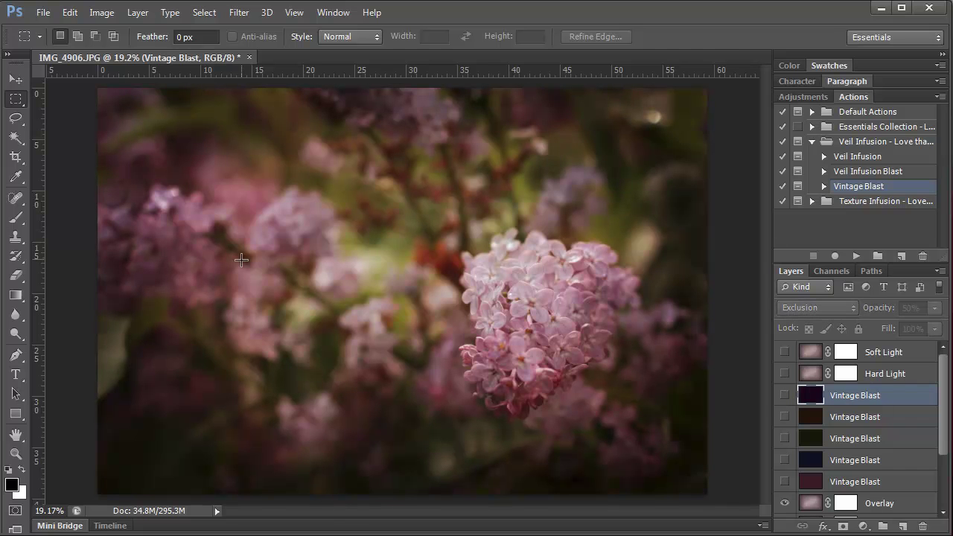
left_click(784, 395)
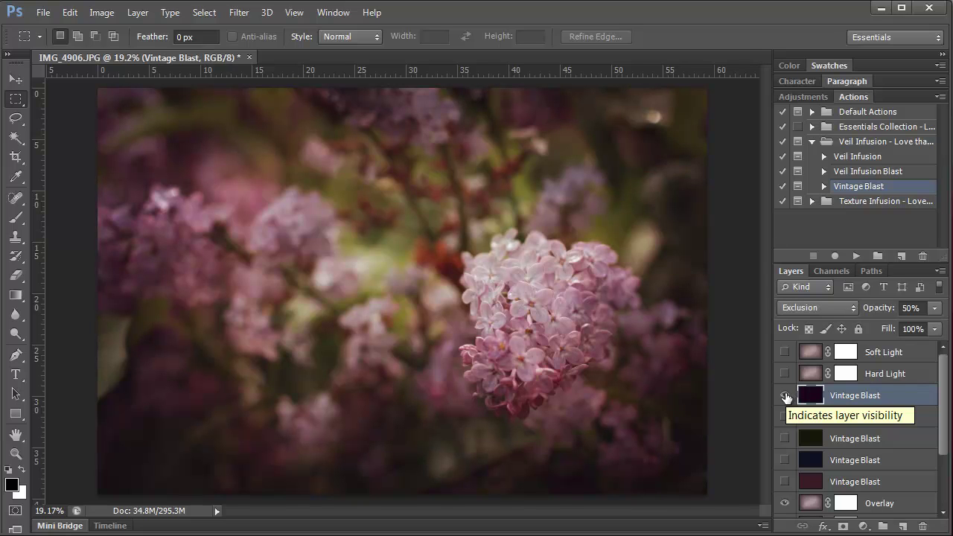
scroll(786, 397, "down", 3)
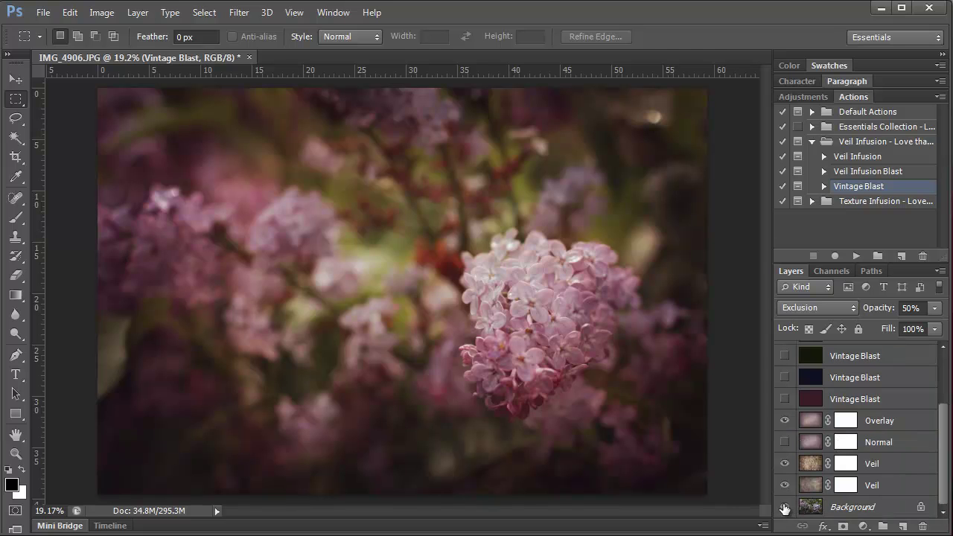
left_click(784, 507, "alt")
left_click(783, 507, "alt")
left_click(783, 507, "alt")
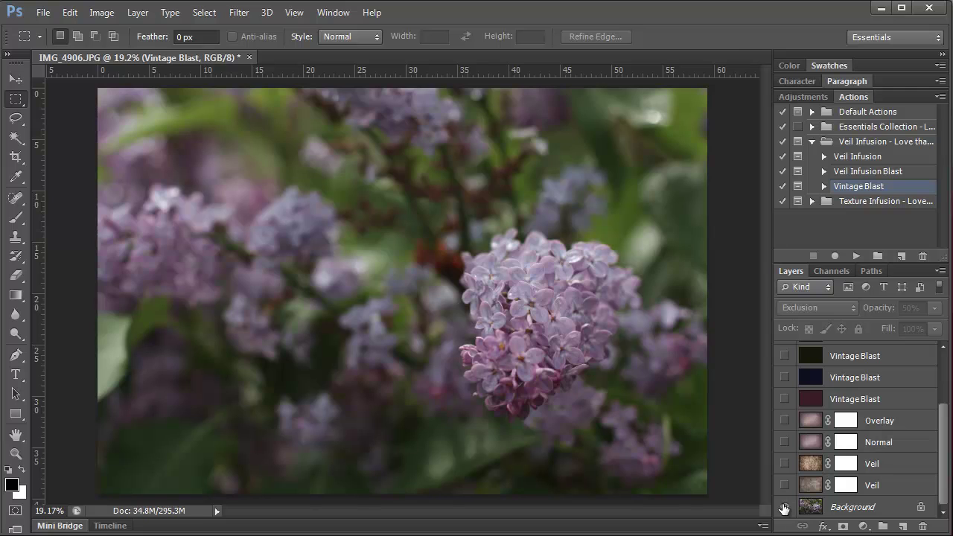
left_click(784, 506, "alt")
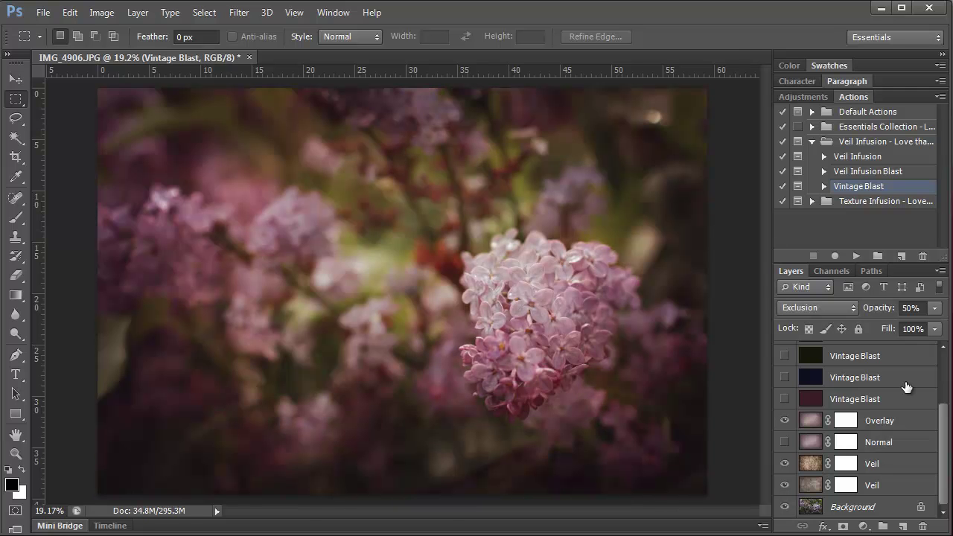